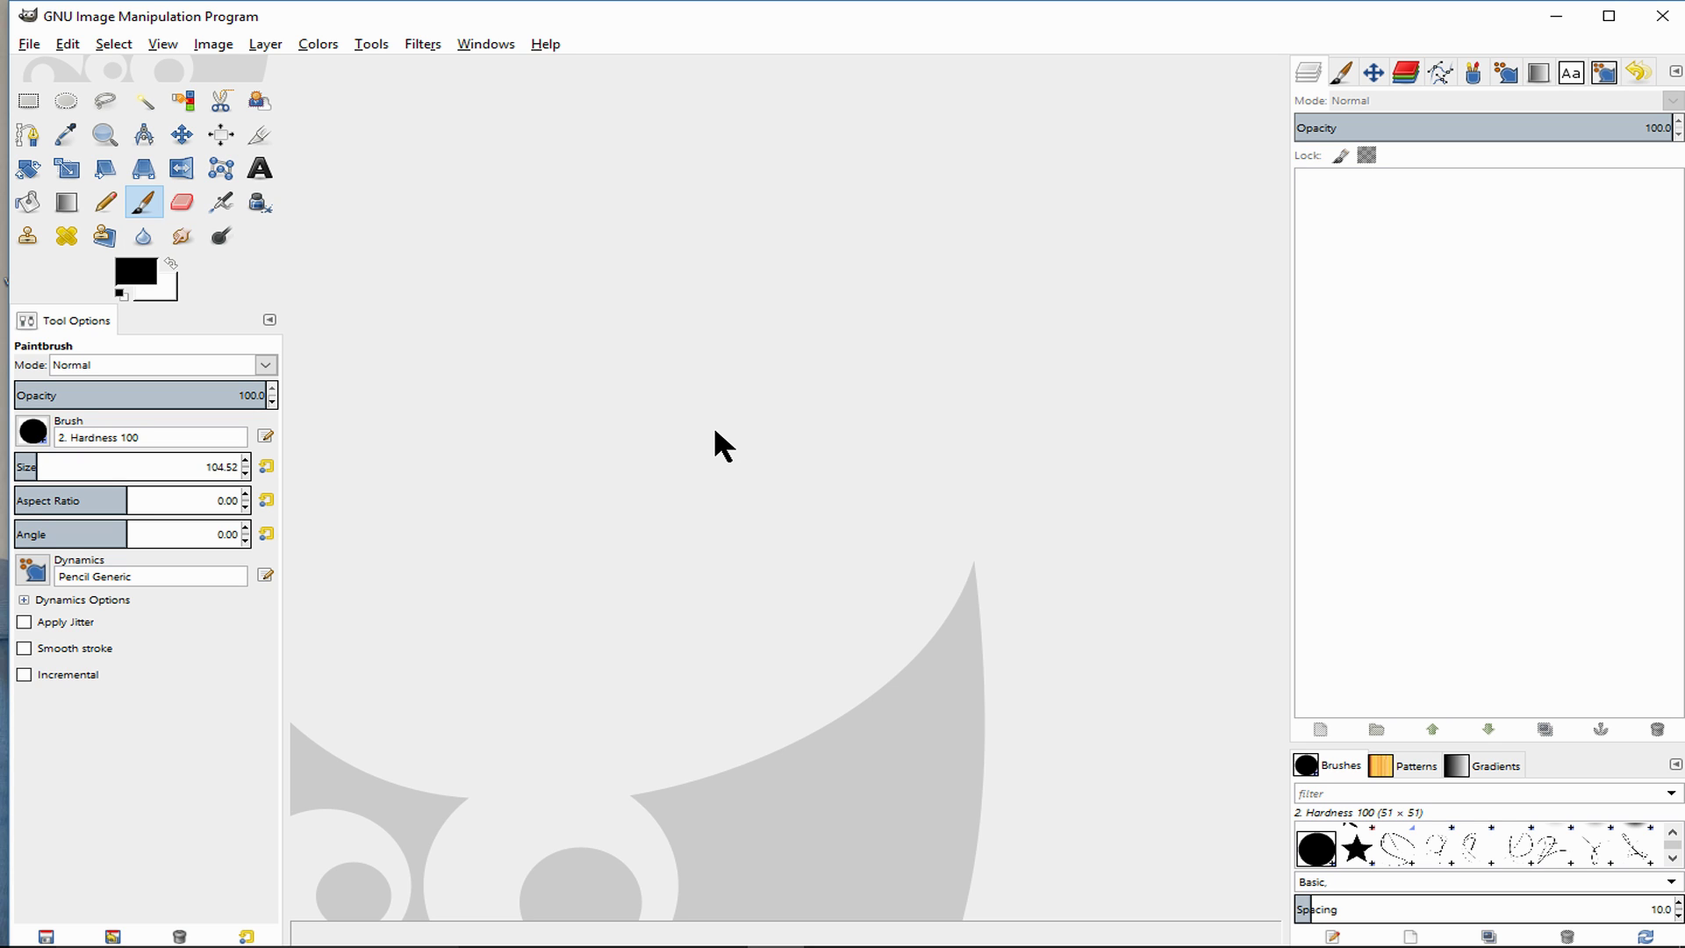
- Open the flower photo DSC01828a.jpg from the File menu
click(29, 43)
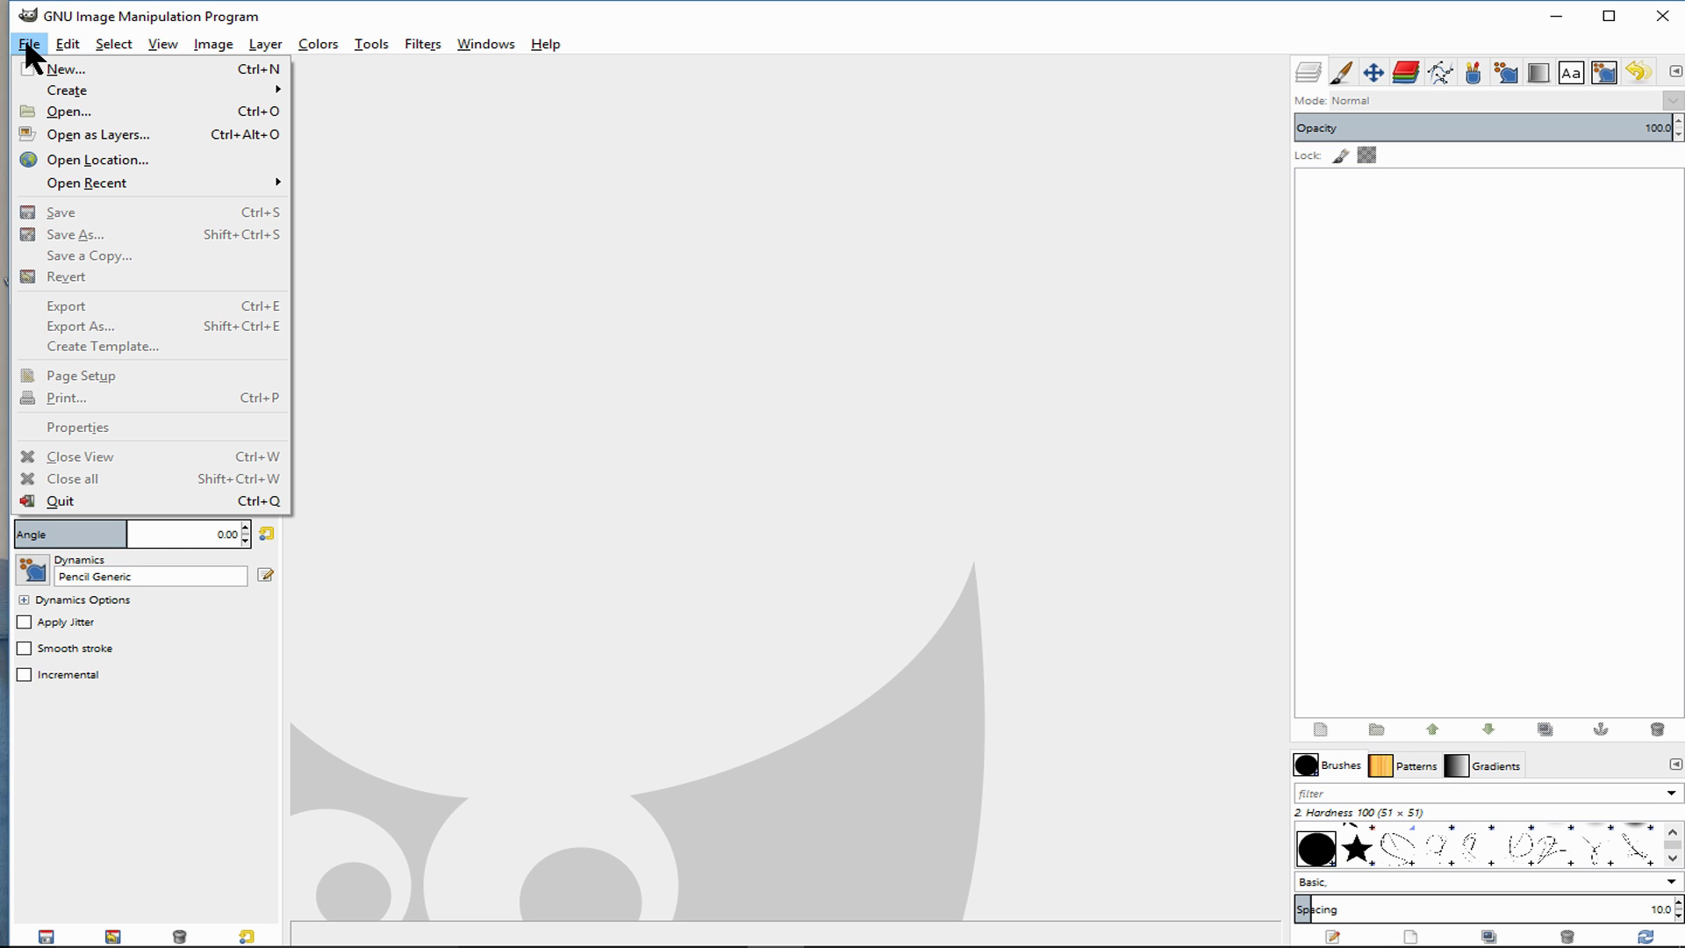
click(75, 107)
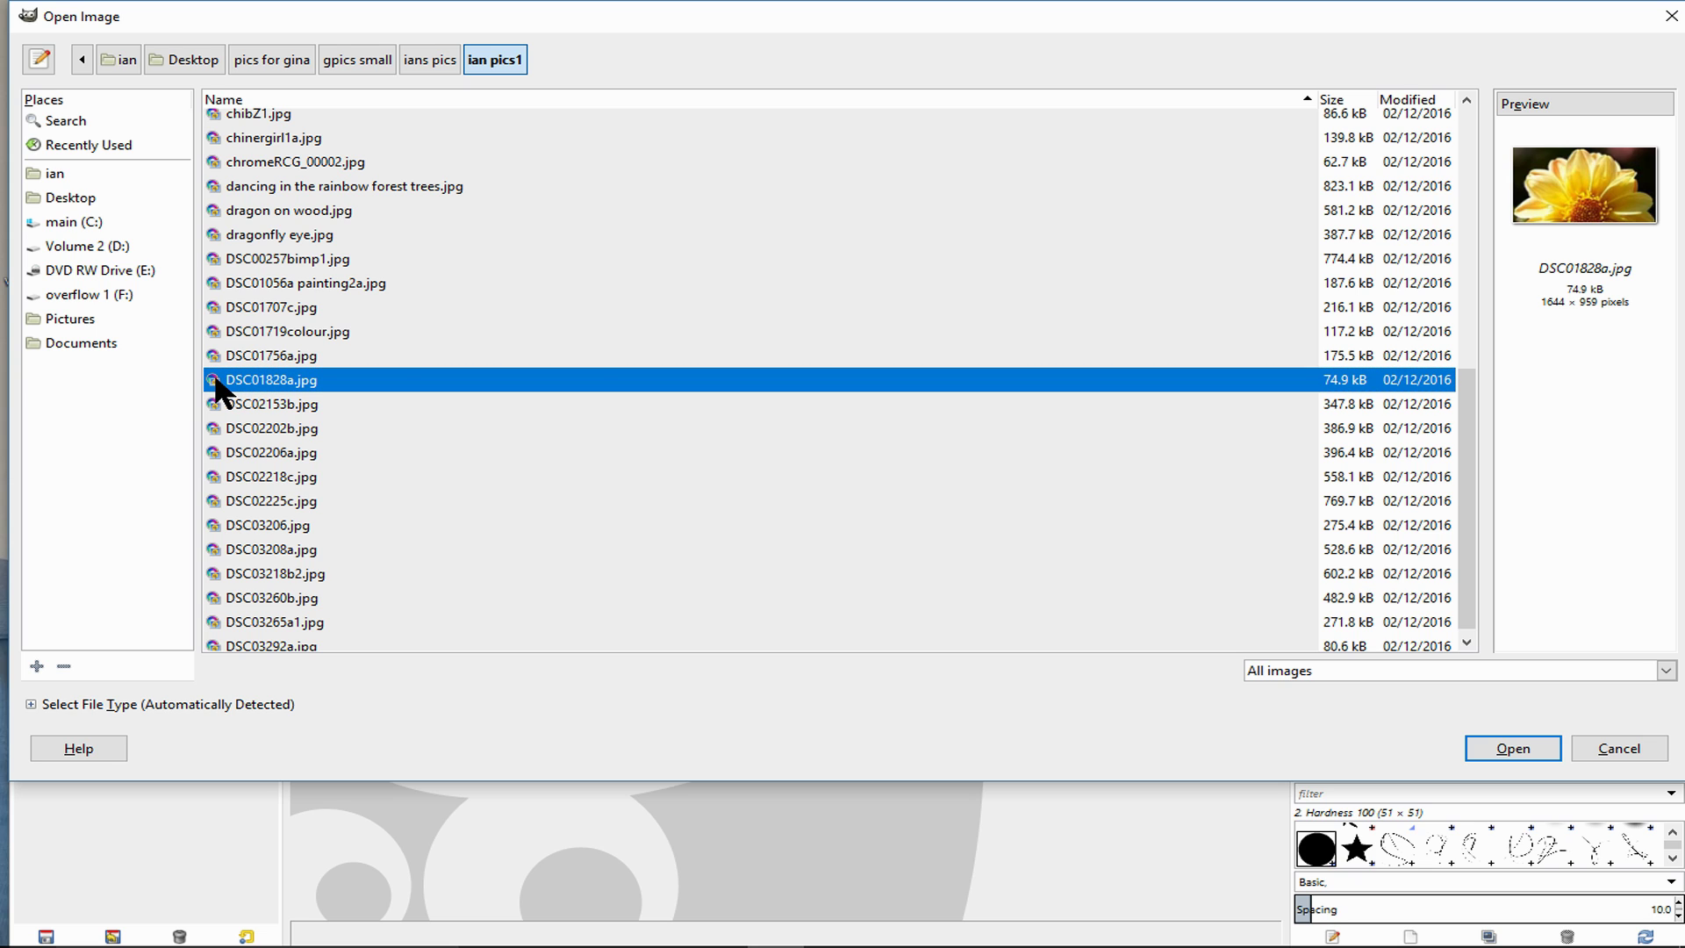
click(1516, 752)
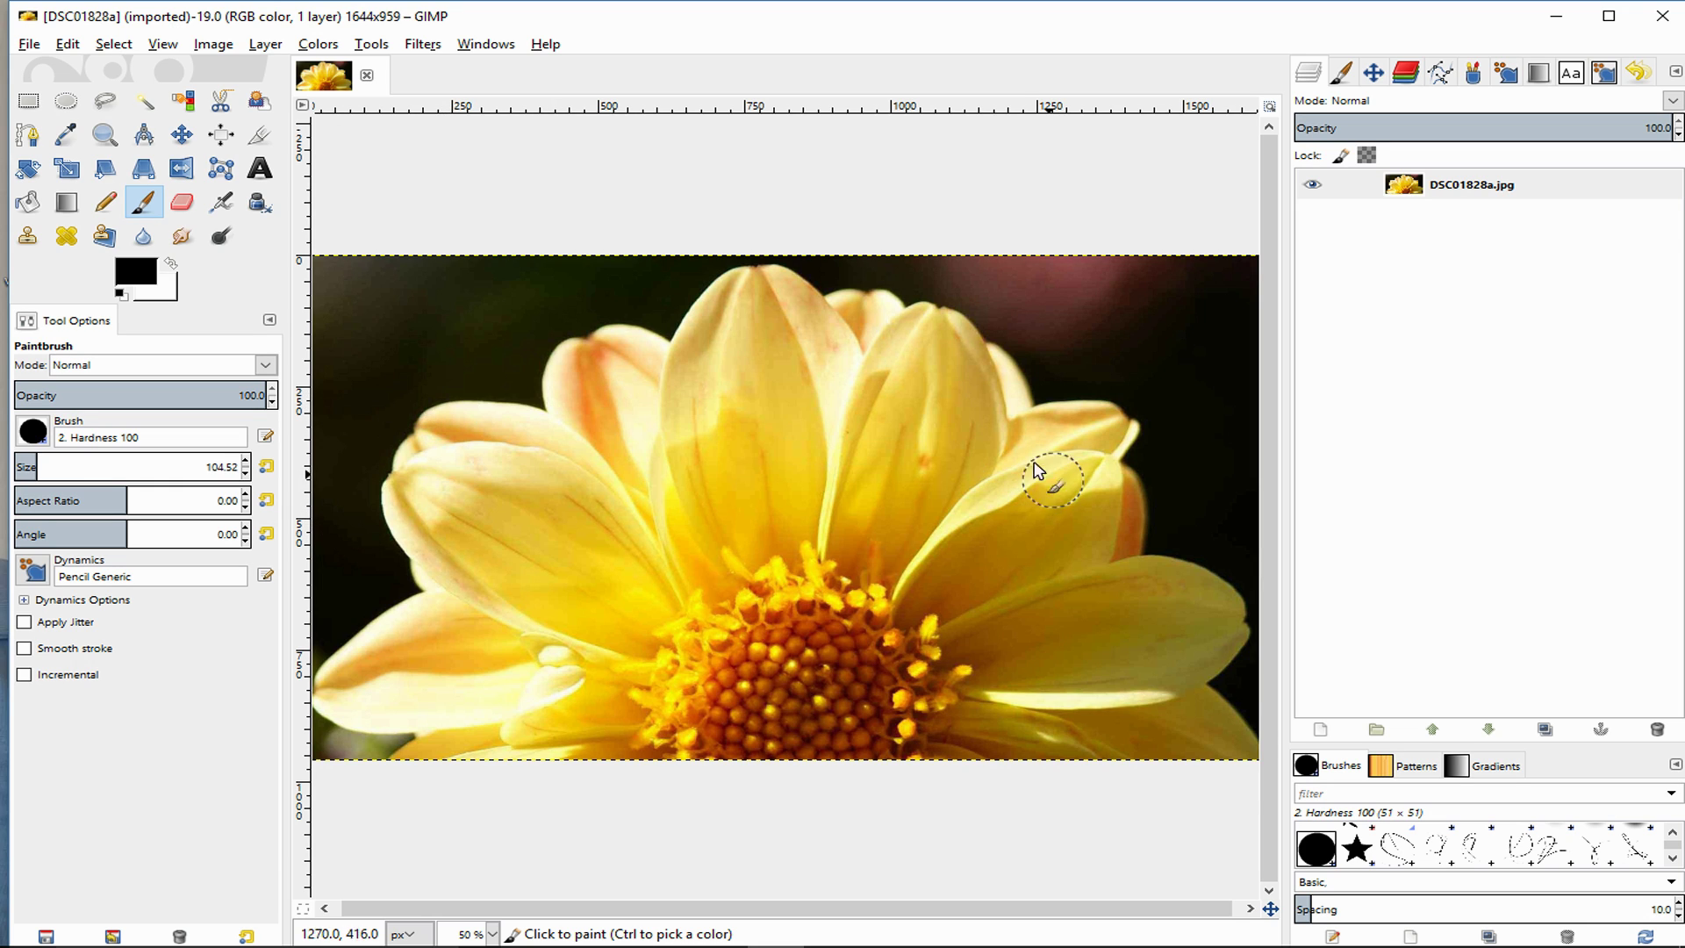
- Desaturate the photo to grayscale using the Lightness mode
click(319, 44)
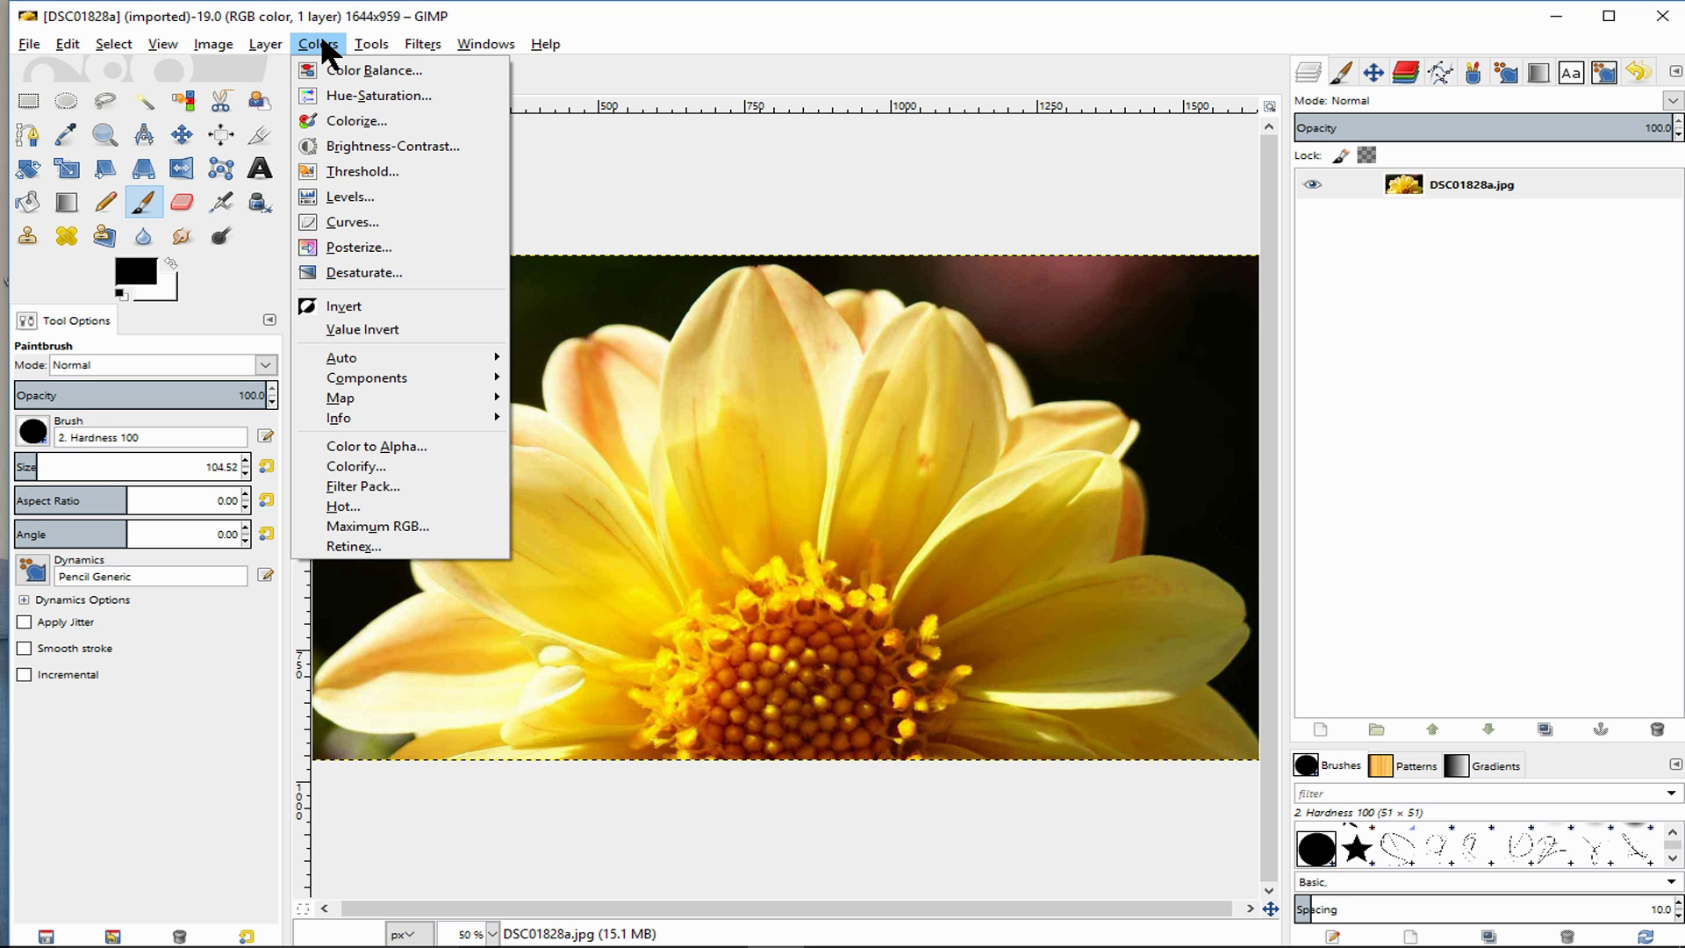
click(362, 274)
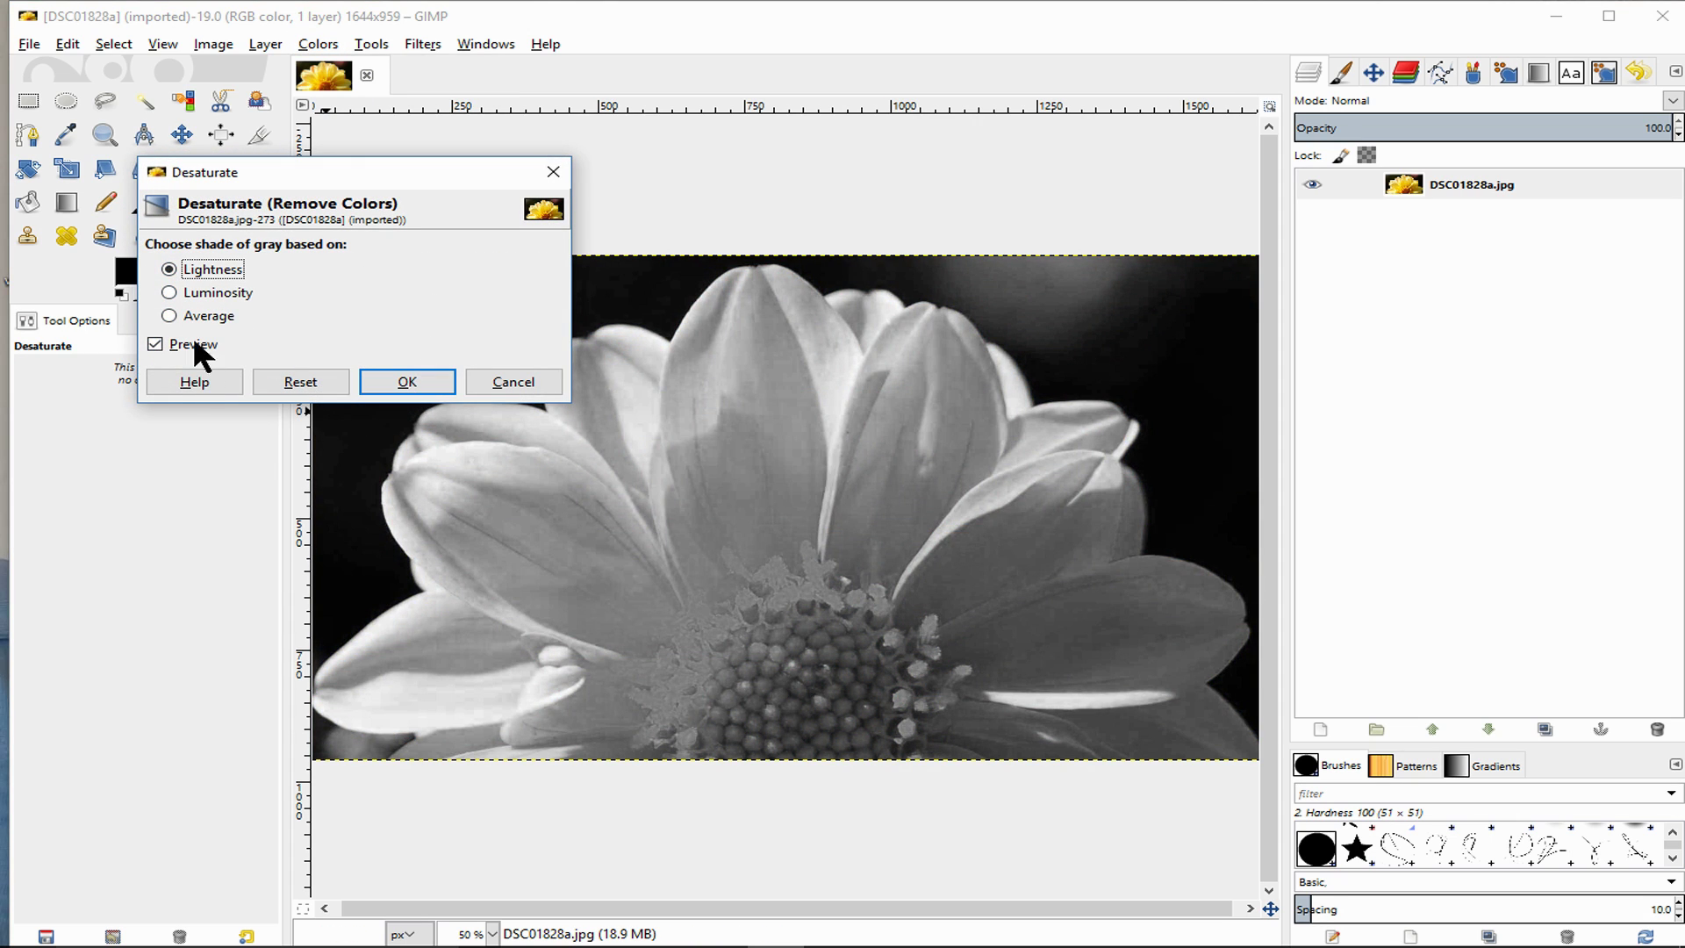
click(409, 383)
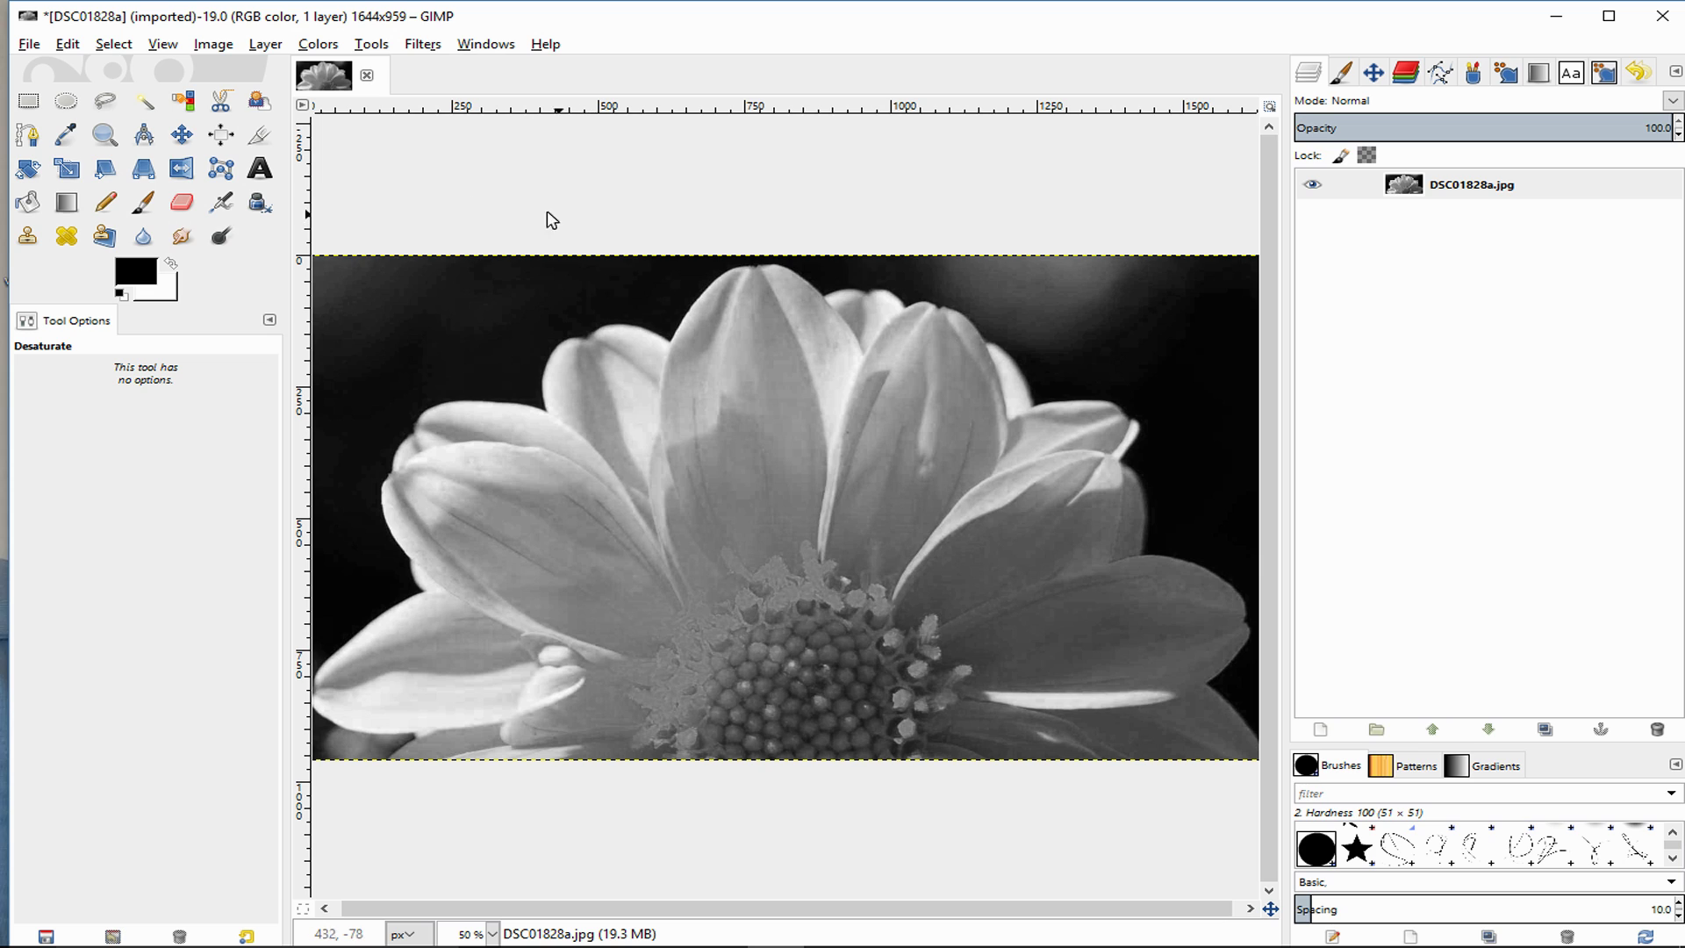
- Apply the Edge-Detect Edge filter with Sobel at amount 1.0, checking the preview
click(422, 46)
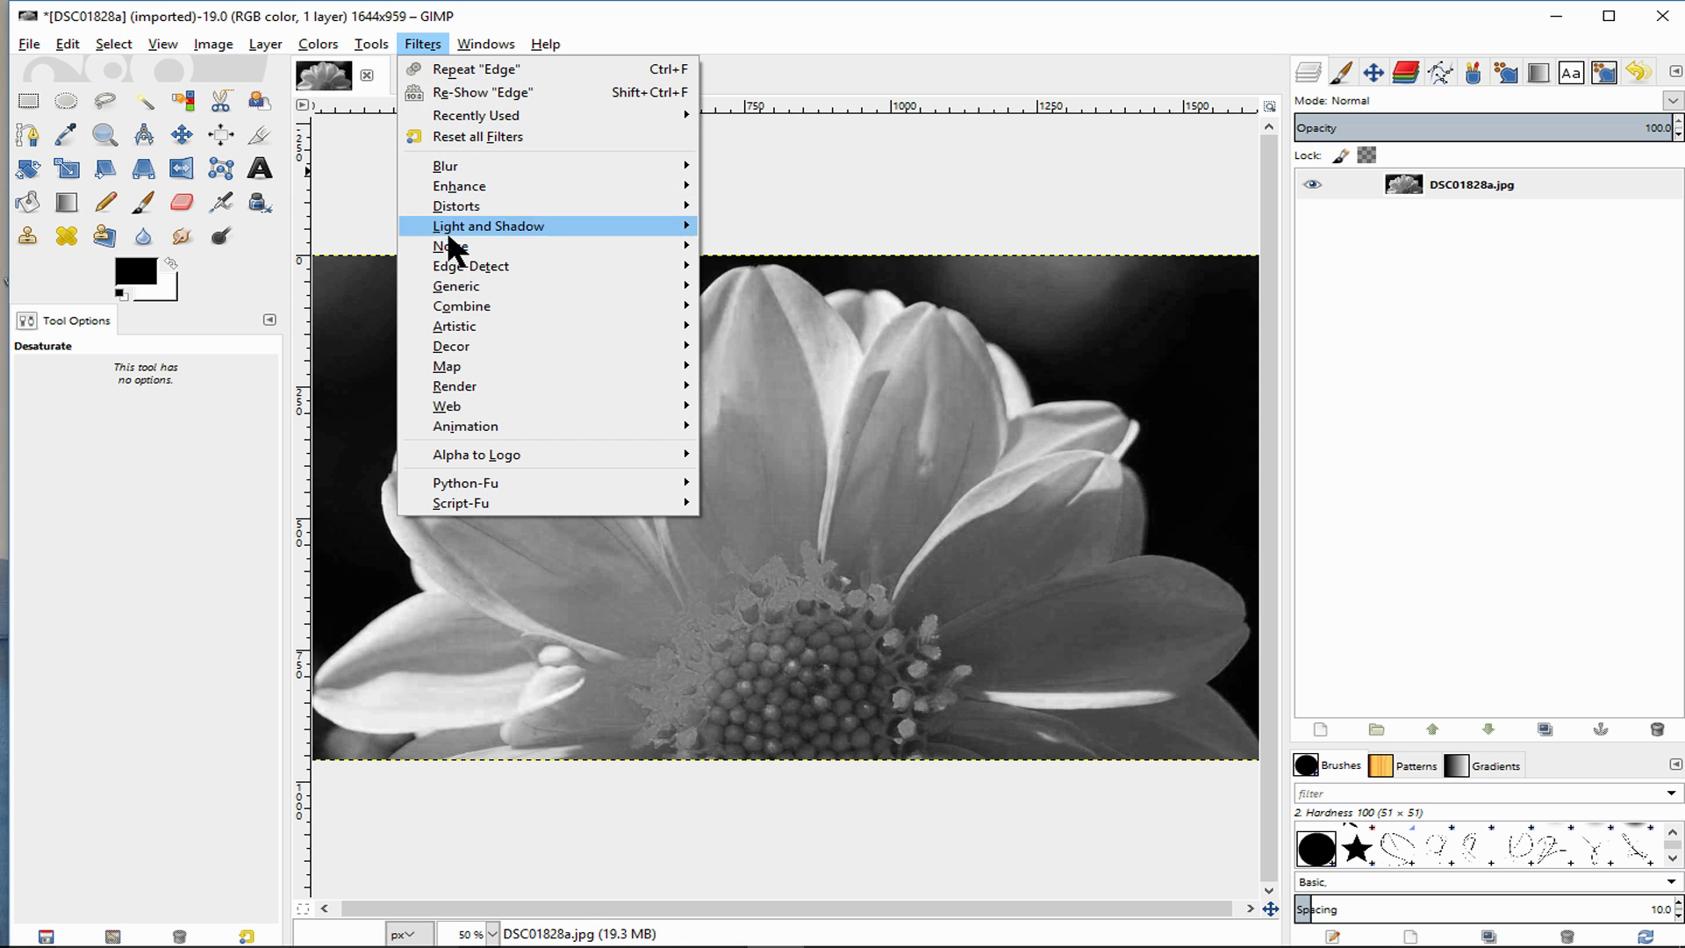
mouse_move(455, 267)
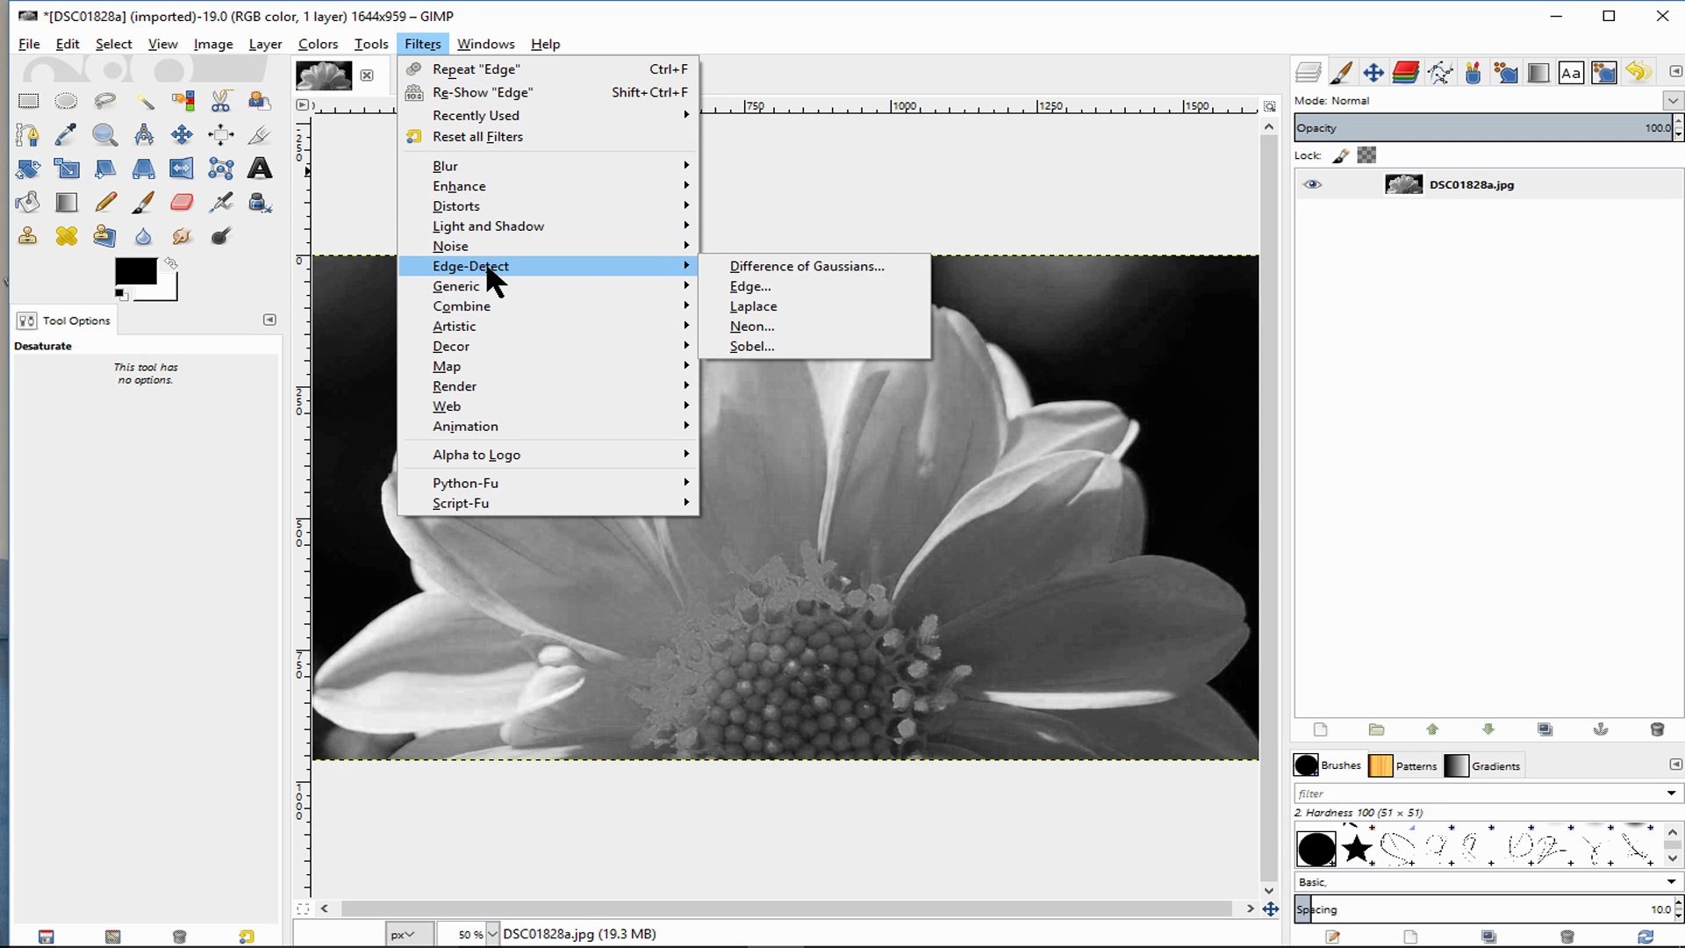
click(746, 281)
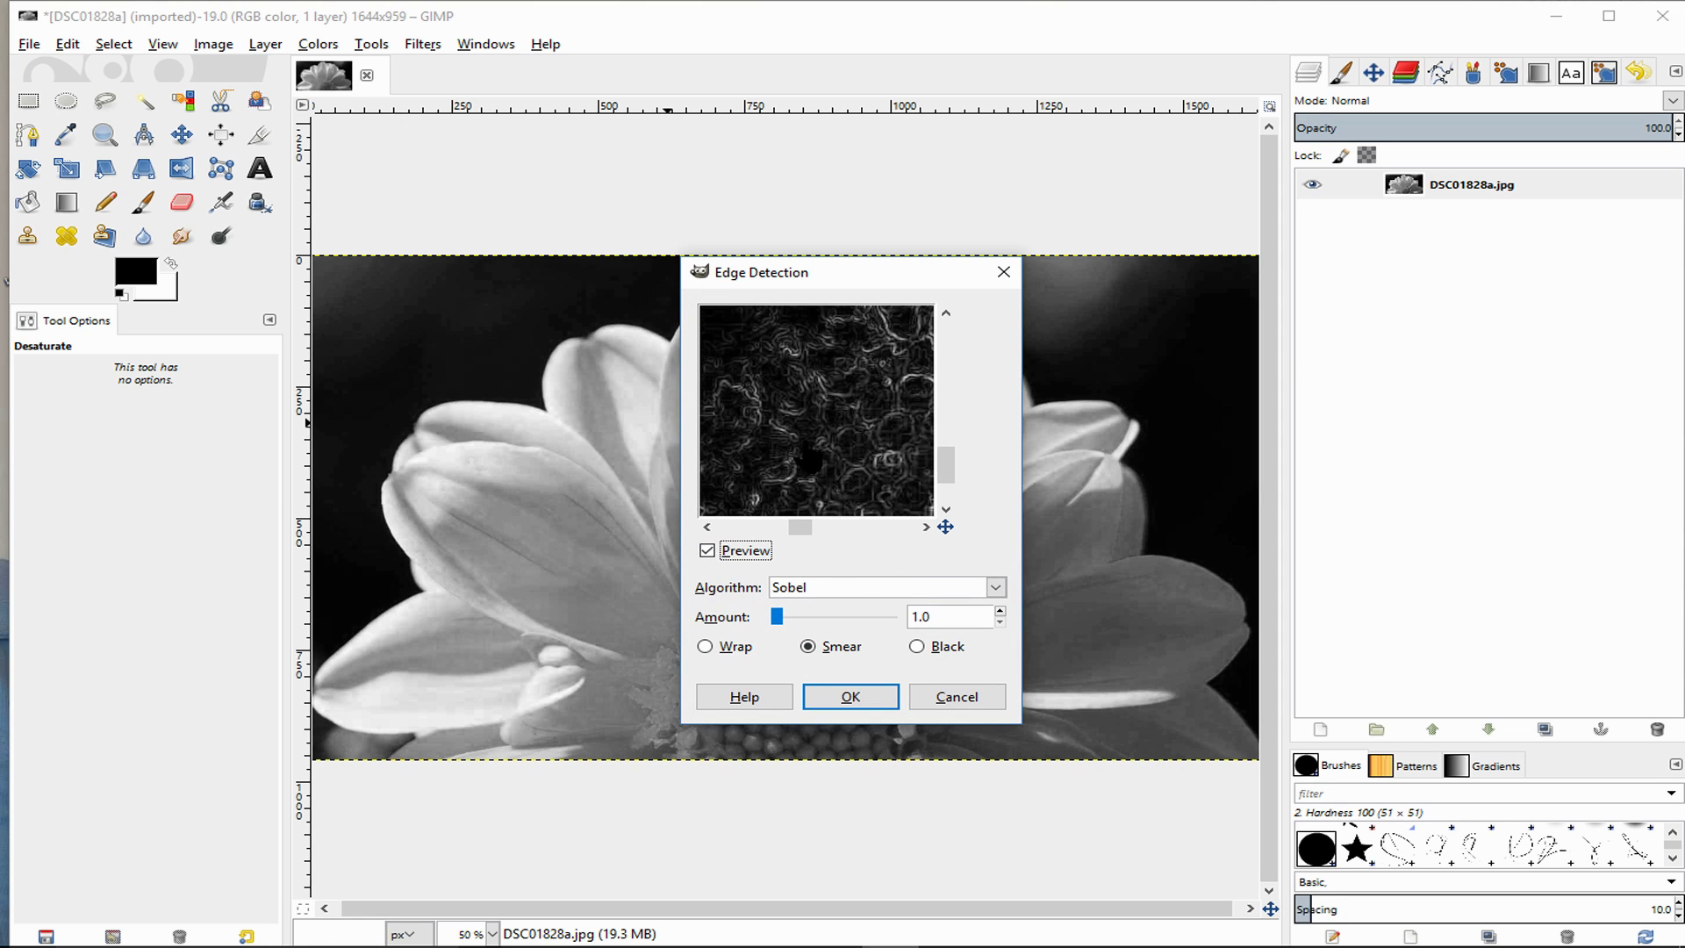
click(785, 398)
drag(786, 398, 887, 474)
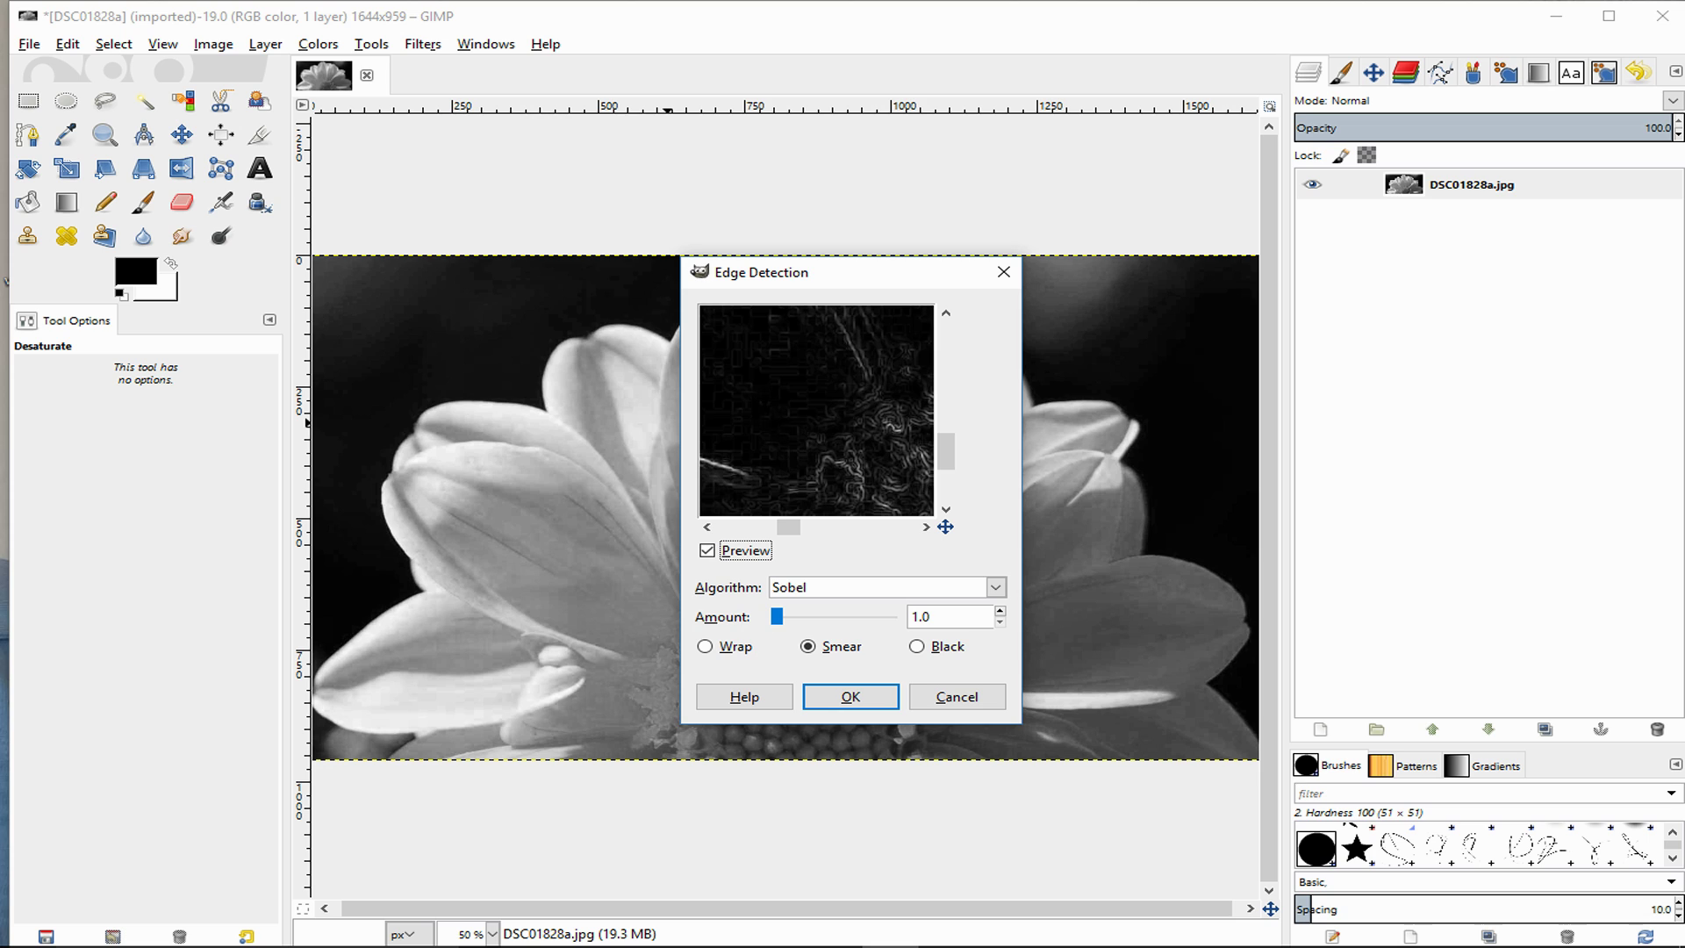
drag(760, 404, 887, 365)
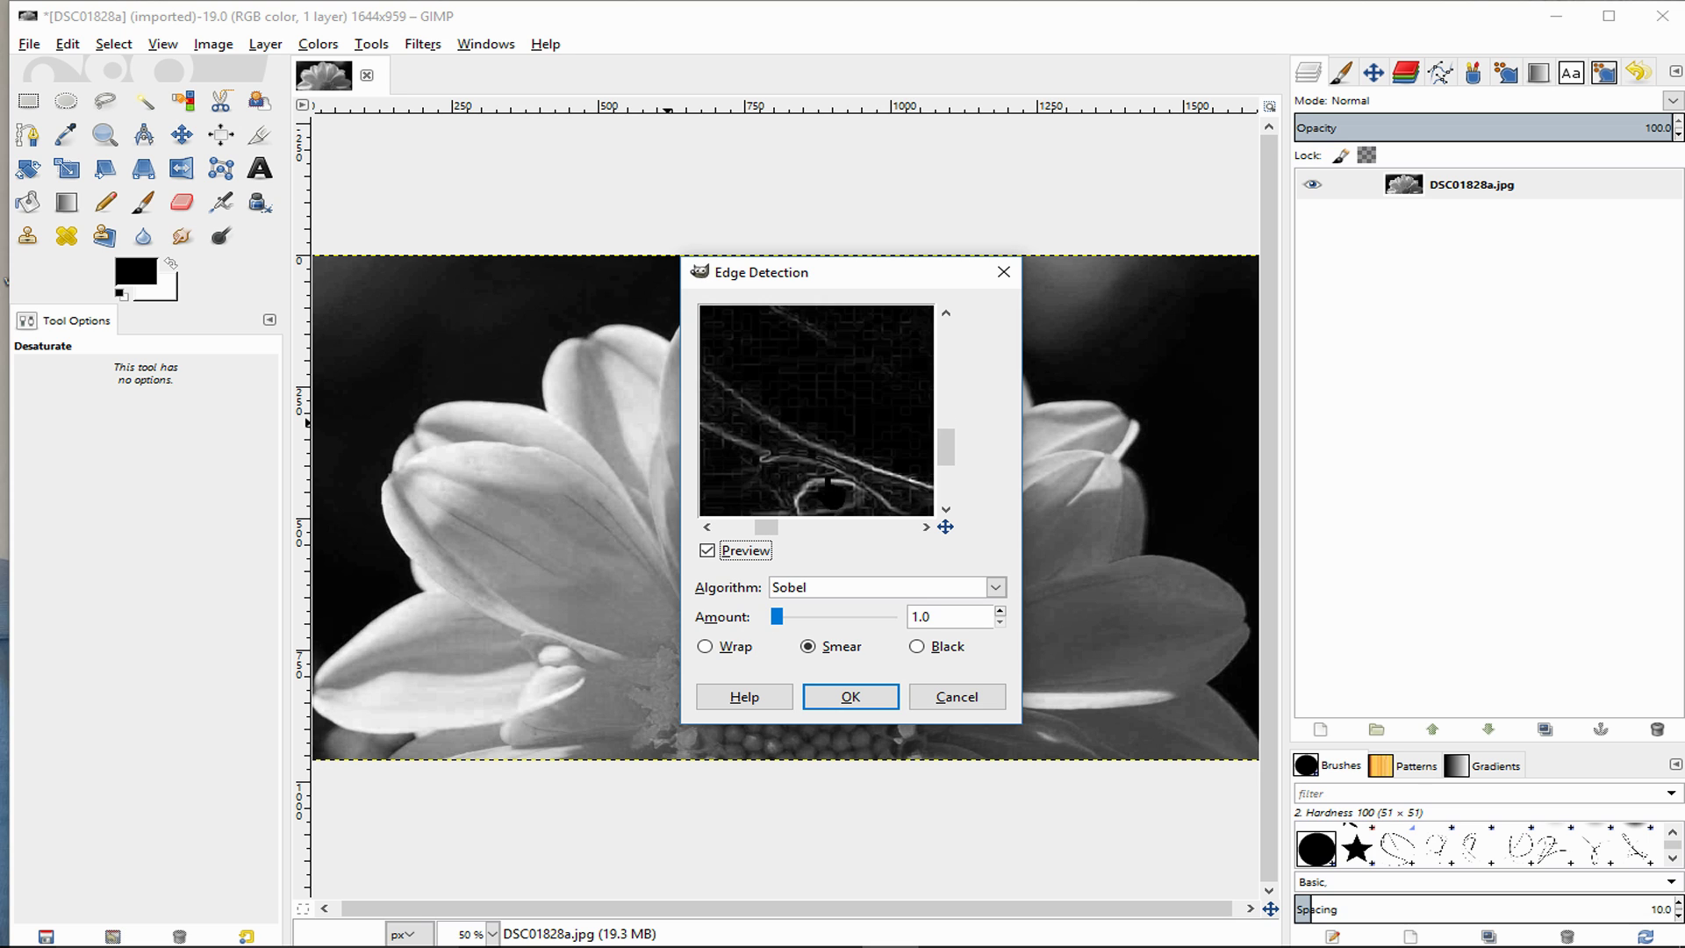
drag(781, 436, 881, 397)
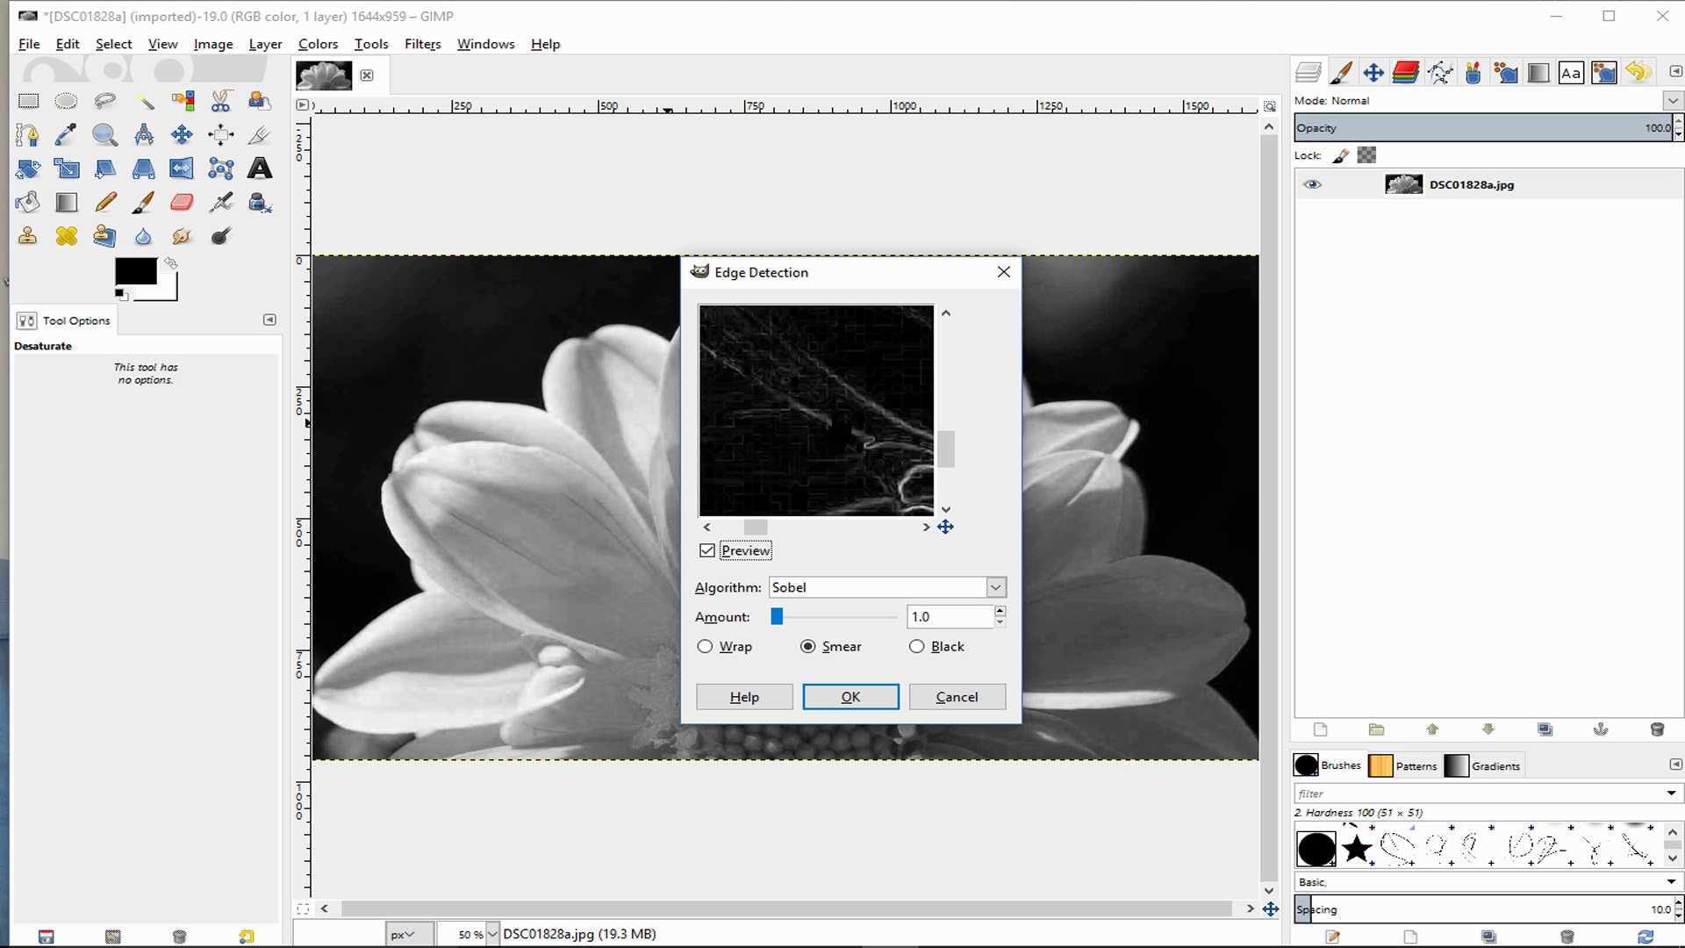
drag(746, 372, 867, 459)
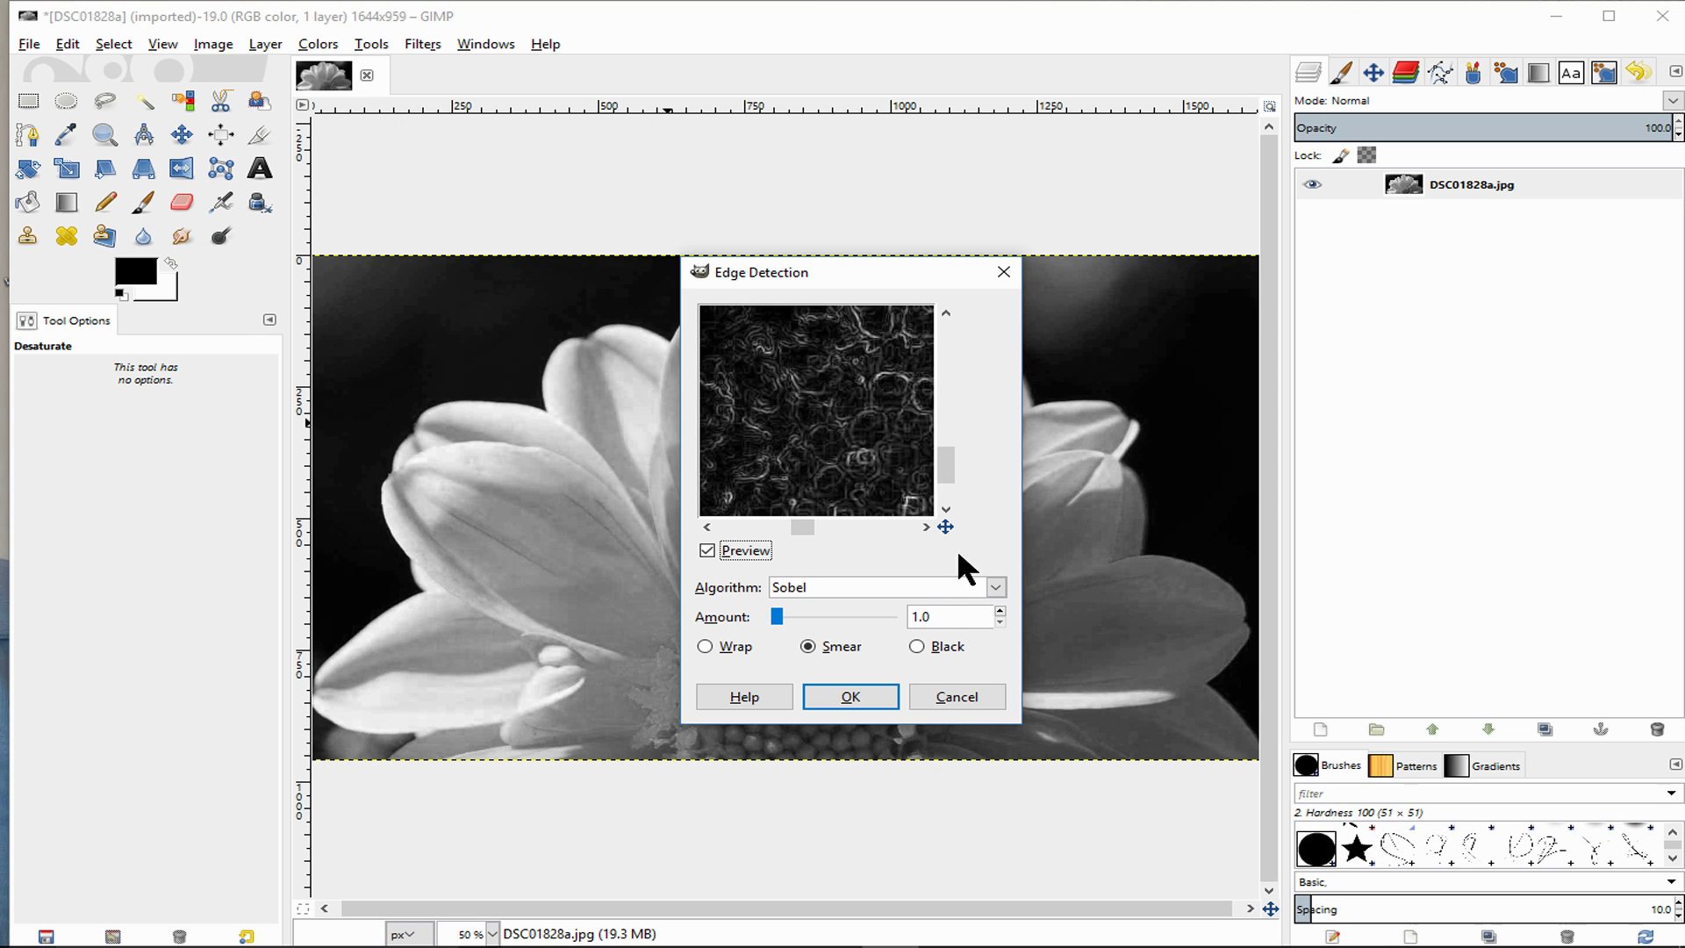
click(855, 697)
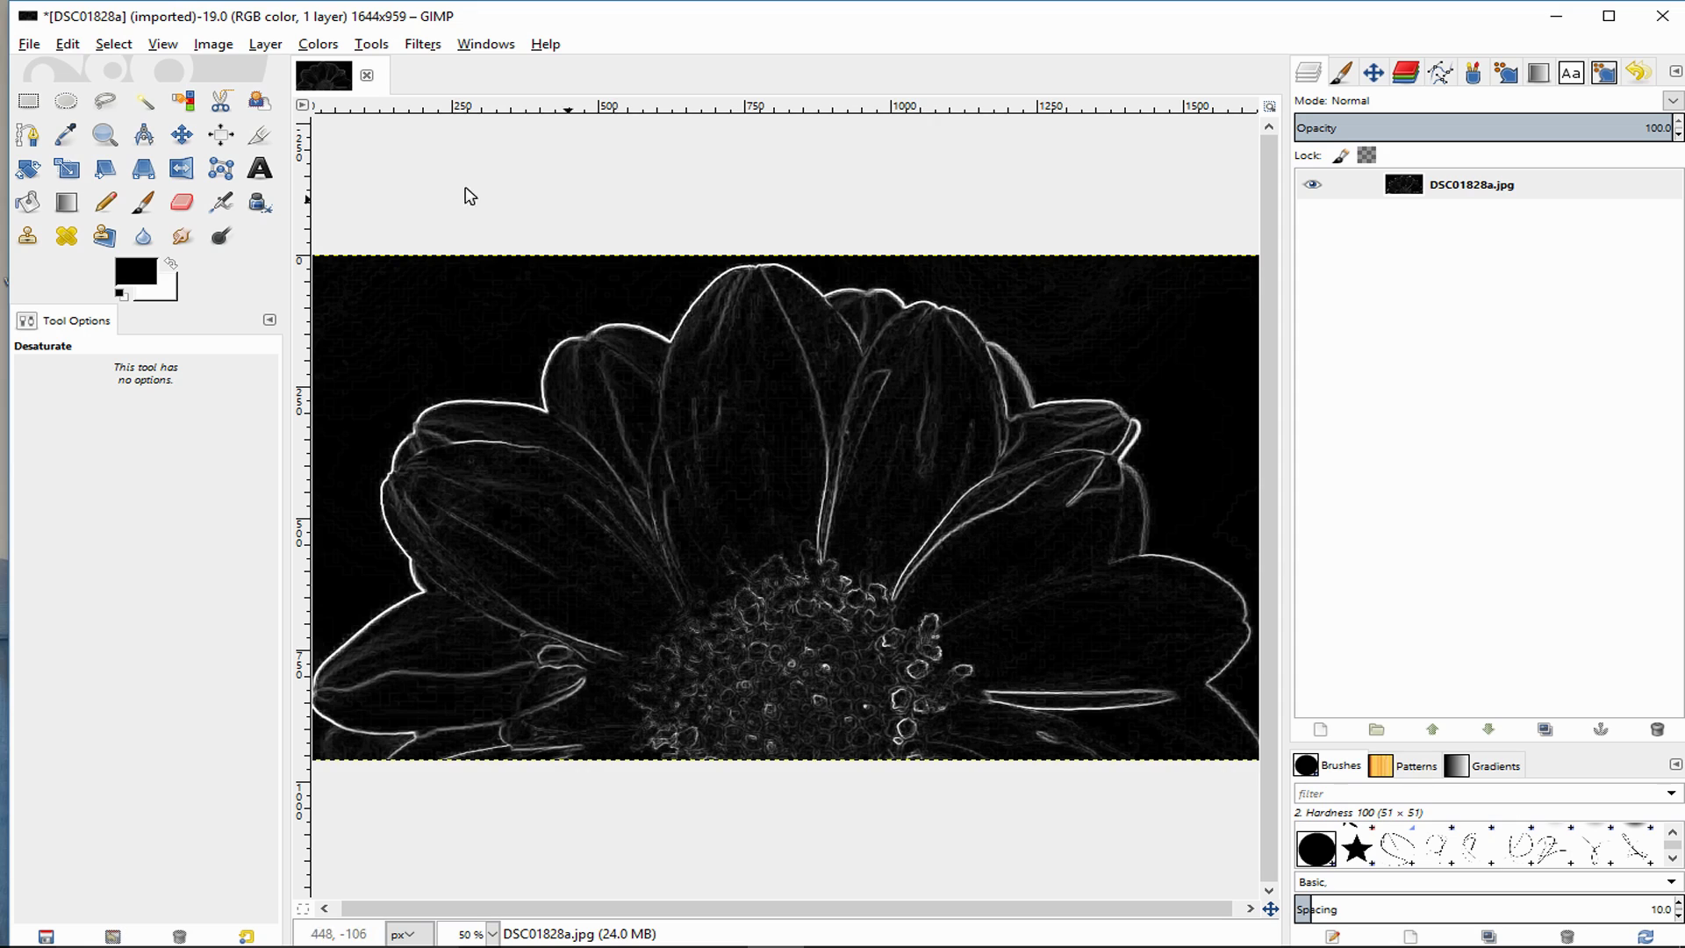
- Invert the edge image's colours from the Colors menu
click(320, 46)
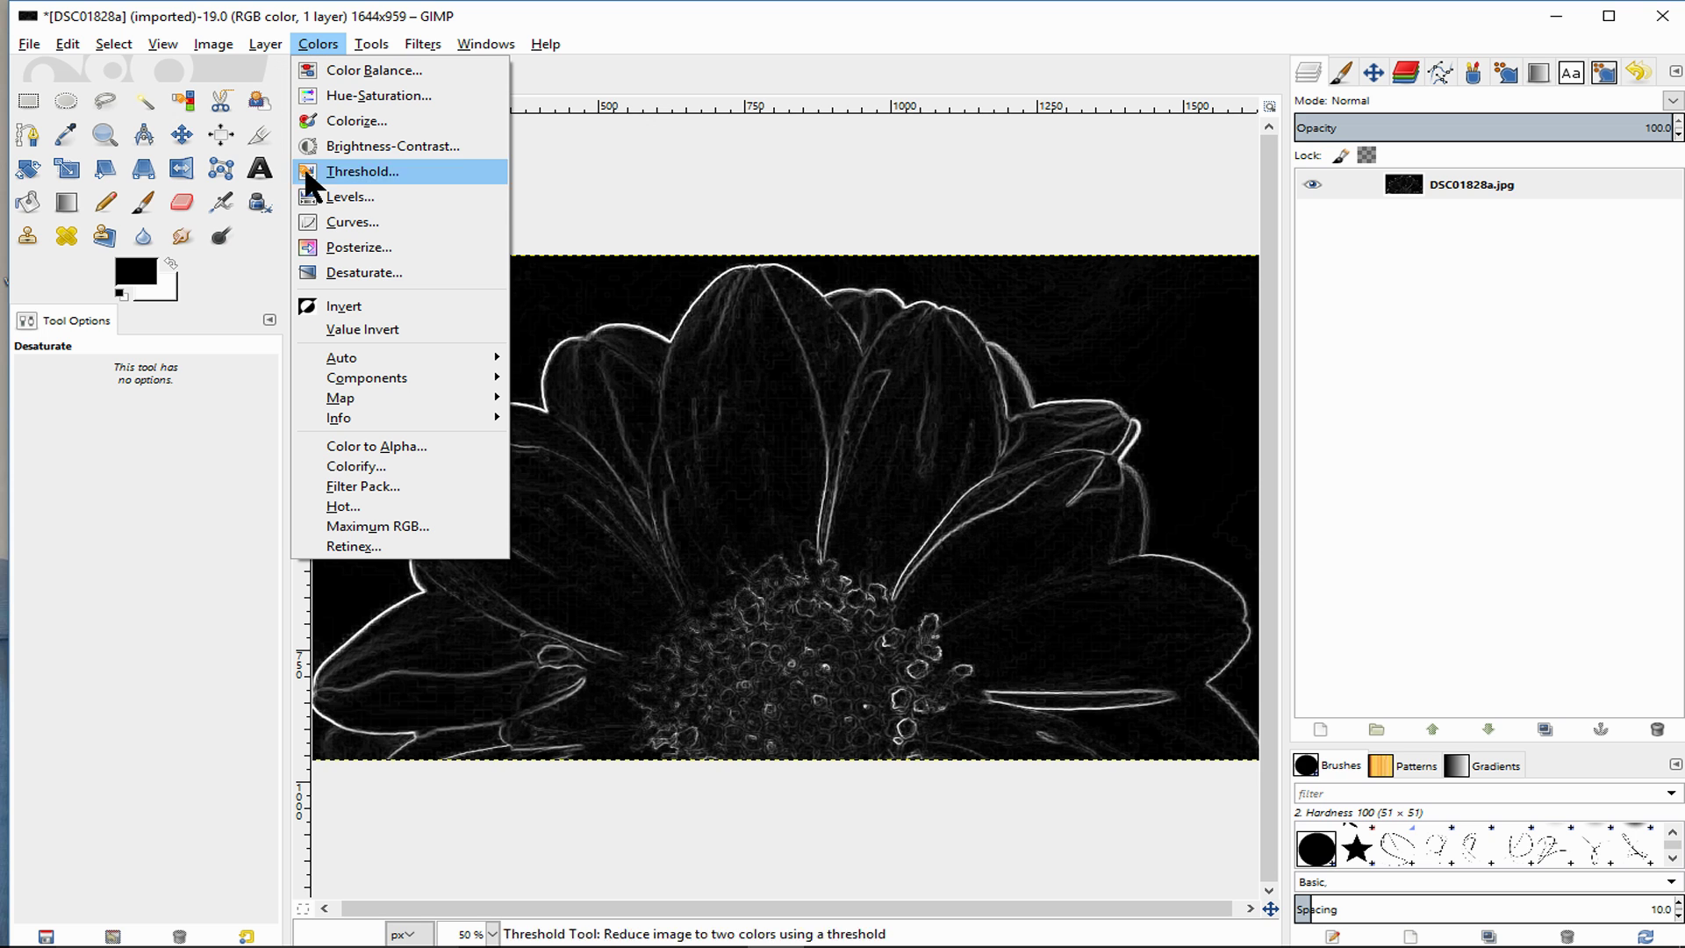
click(366, 305)
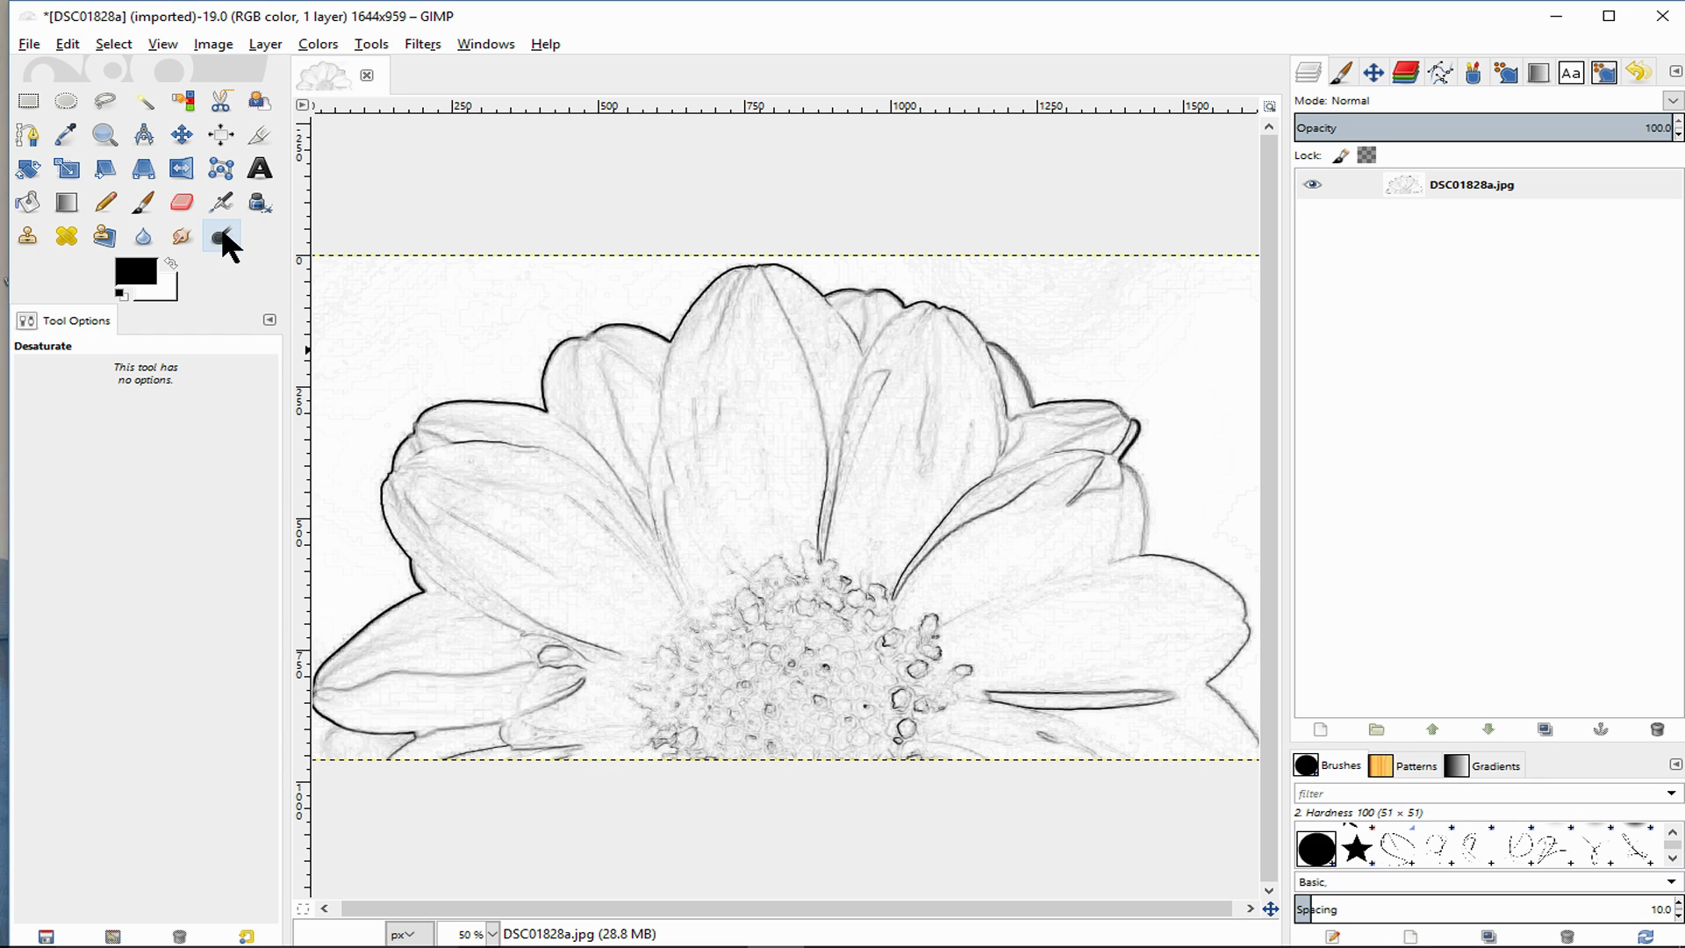
- Burn the left petals, centre stamens and a petal edge with Dodge/Burn on Shadows range
click(223, 235)
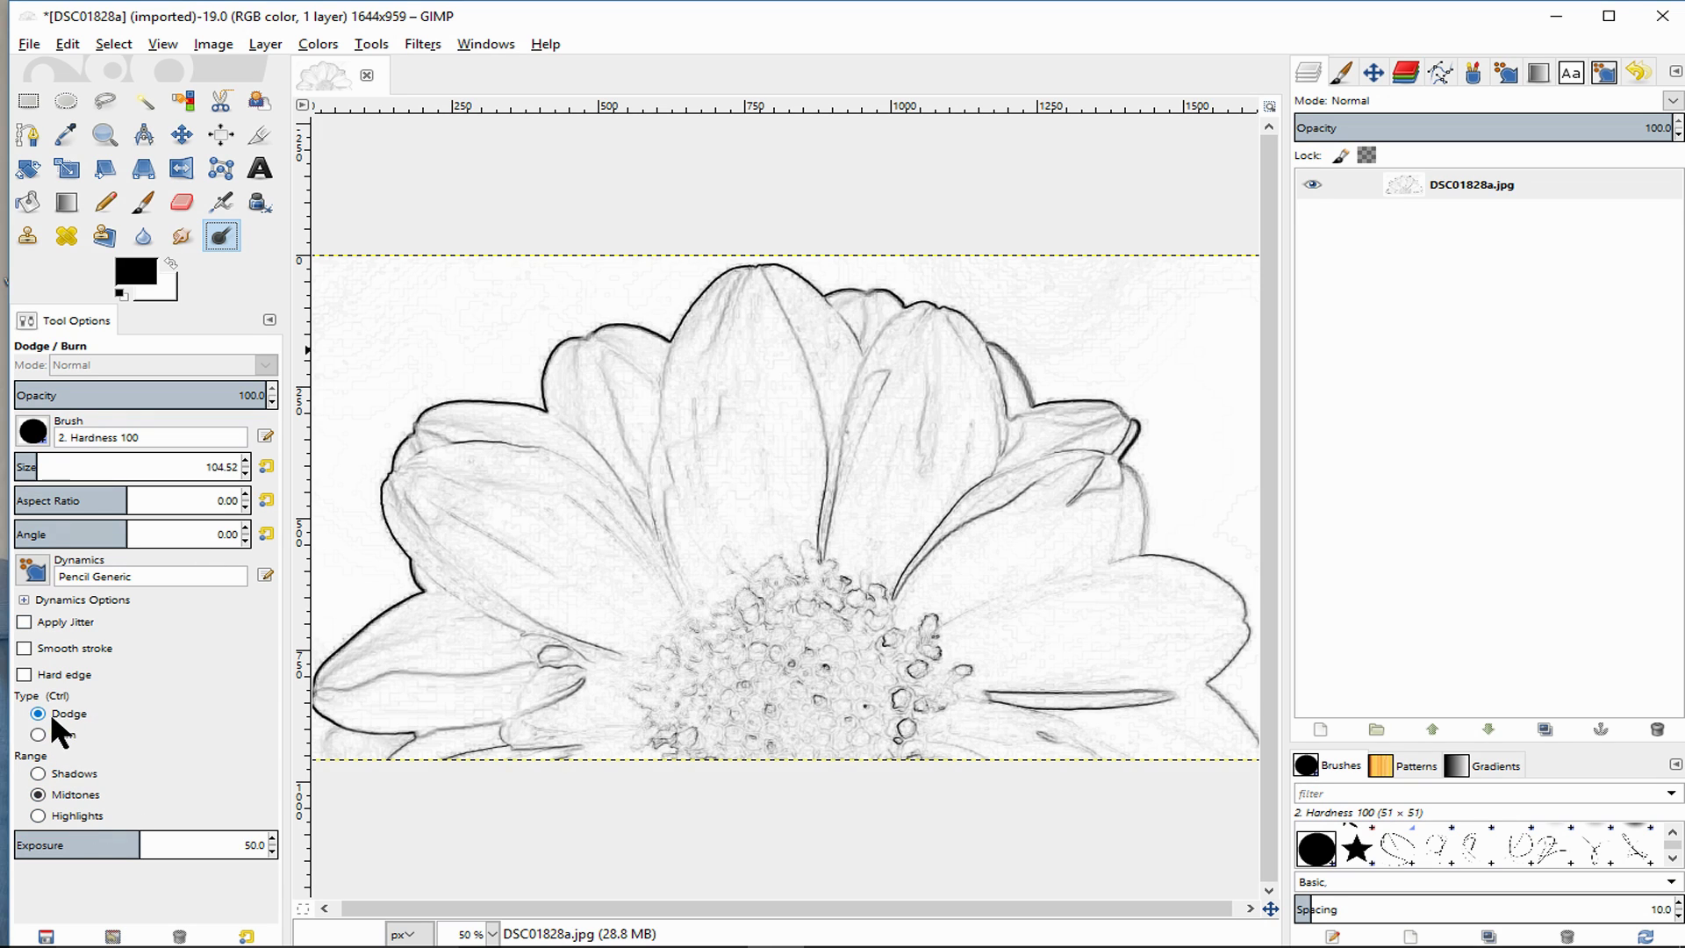
click(35, 773)
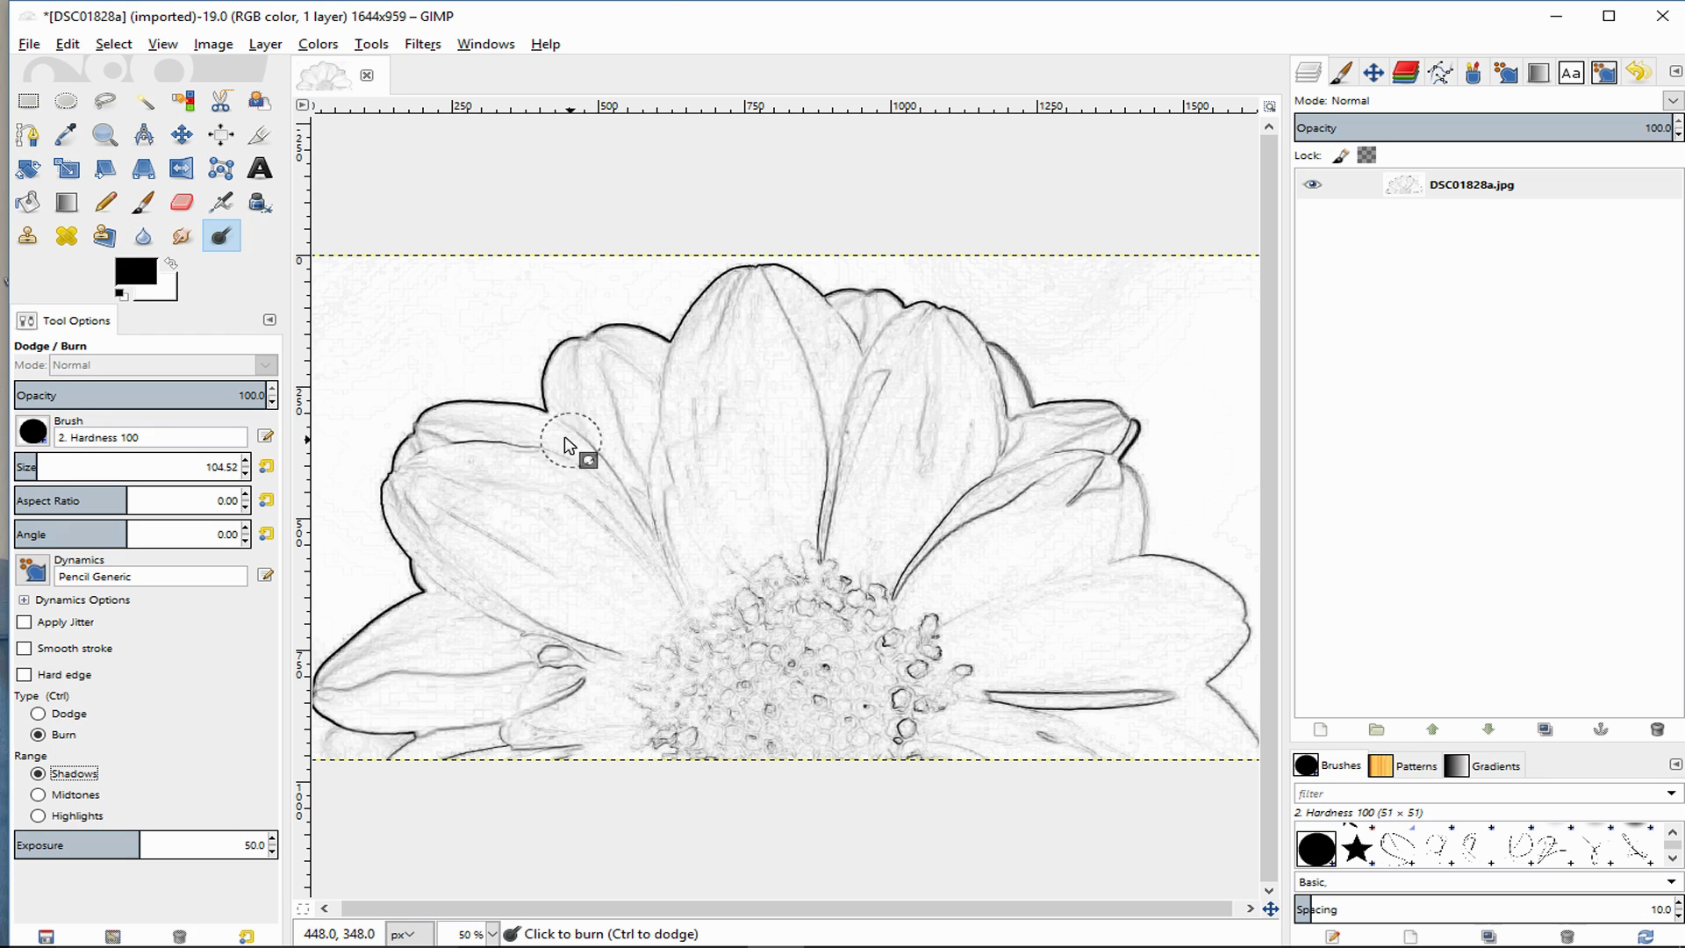
mouse_move(556, 430)
mouse_down()
mouse_move(677, 561)
mouse_move(677, 487)
mouse_move(685, 575)
mouse_move(661, 463)
mouse_move(677, 406)
mouse_move(699, 432)
mouse_up()
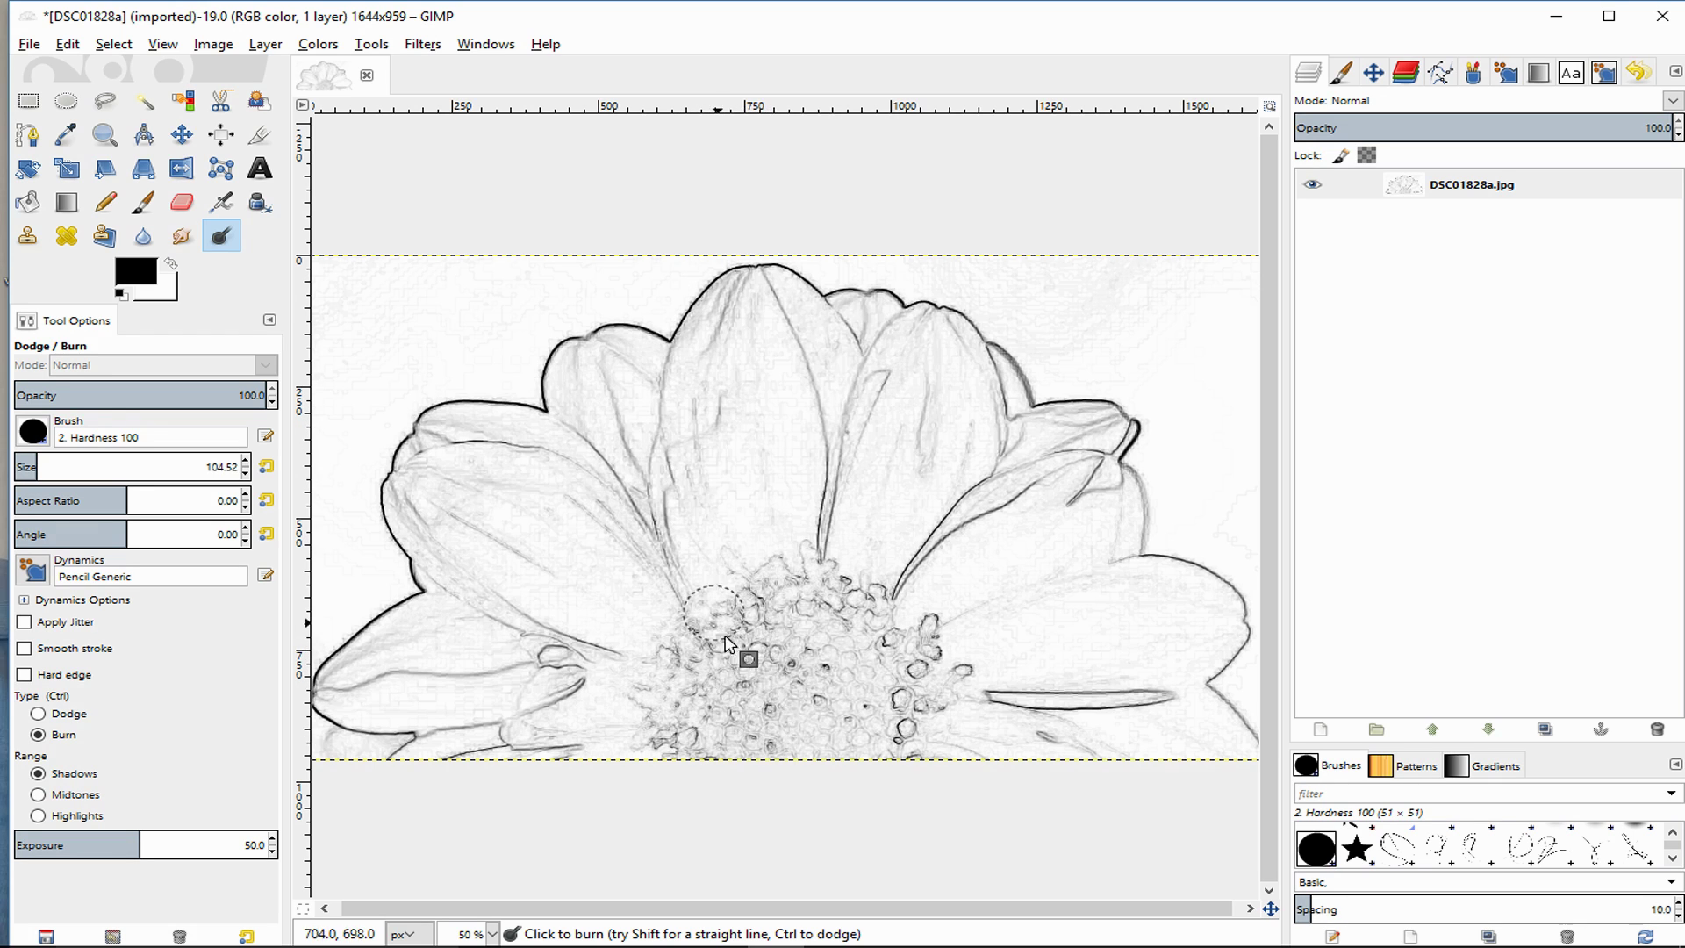
mouse_move(702, 686)
mouse_down()
mouse_move(728, 649)
mouse_move(721, 669)
mouse_move(808, 648)
mouse_move(752, 590)
mouse_move(802, 643)
mouse_move(792, 616)
mouse_move(863, 560)
mouse_move(724, 666)
mouse_move(729, 637)
mouse_move(679, 652)
mouse_move(688, 669)
mouse_move(702, 632)
mouse_move(701, 703)
mouse_move(670, 707)
mouse_move(741, 662)
mouse_move(767, 570)
mouse_move(776, 652)
mouse_move(885, 668)
mouse_move(871, 619)
mouse_move(893, 680)
mouse_move(857, 578)
mouse_move(852, 636)
mouse_move(850, 595)
mouse_move(931, 644)
mouse_move(943, 573)
mouse_move(913, 700)
mouse_move(998, 629)
mouse_move(911, 729)
mouse_move(912, 615)
mouse_up()
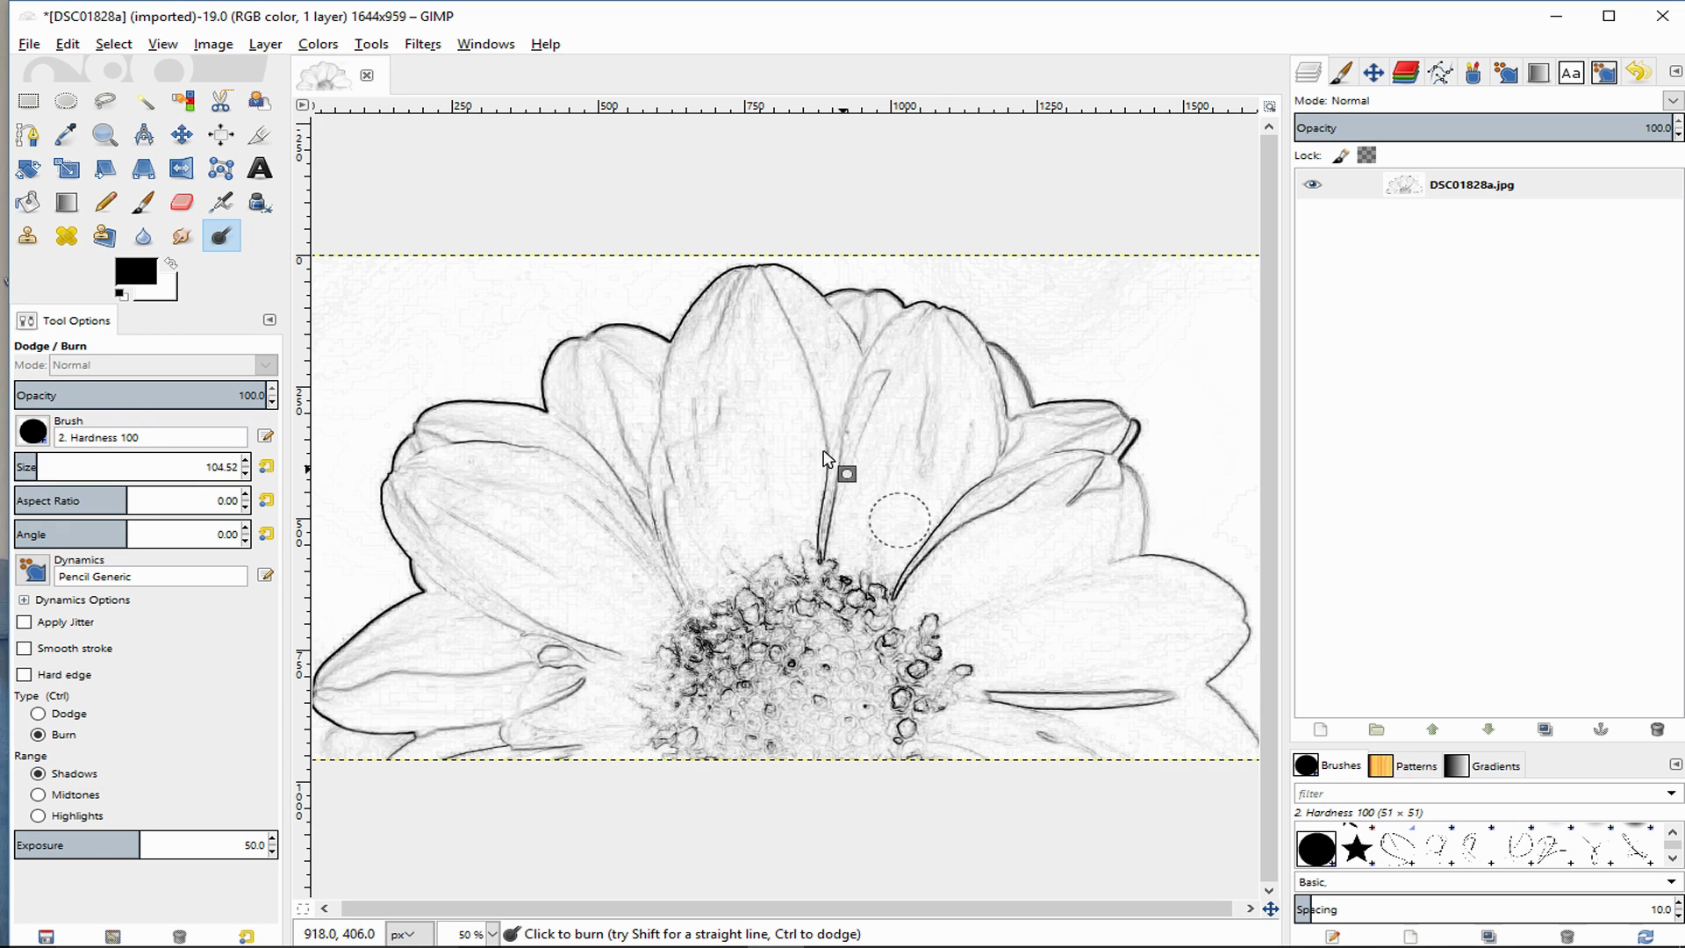
mouse_move(841, 450)
mouse_down()
mouse_move(919, 285)
mouse_move(840, 428)
mouse_move(898, 329)
mouse_move(853, 358)
mouse_move(820, 265)
mouse_move(870, 385)
mouse_move(841, 312)
mouse_move(849, 335)
mouse_move(796, 264)
mouse_move(878, 369)
mouse_move(822, 276)
mouse_move(819, 448)
mouse_move(773, 261)
mouse_move(823, 413)
mouse_move(775, 284)
mouse_move(817, 390)
mouse_move(799, 330)
mouse_move(584, 439)
mouse_move(566, 415)
mouse_move(484, 439)
mouse_move(615, 495)
mouse_move(568, 410)
mouse_move(645, 606)
mouse_move(619, 508)
mouse_move(659, 541)
mouse_move(605, 527)
mouse_move(498, 592)
mouse_move(457, 582)
mouse_move(528, 609)
mouse_move(522, 625)
mouse_move(450, 591)
mouse_move(610, 685)
mouse_move(488, 638)
mouse_move(410, 675)
mouse_move(957, 662)
mouse_move(984, 705)
mouse_move(1207, 689)
mouse_move(1055, 611)
mouse_move(1119, 546)
mouse_move(926, 630)
mouse_move(1085, 585)
mouse_move(917, 627)
mouse_move(1114, 566)
mouse_move(909, 632)
mouse_move(1117, 561)
mouse_move(982, 603)
mouse_move(926, 640)
mouse_move(1103, 566)
mouse_move(953, 610)
mouse_move(961, 466)
mouse_move(1098, 382)
mouse_move(989, 477)
mouse_move(838, 694)
mouse_move(851, 664)
mouse_move(909, 728)
mouse_move(803, 671)
mouse_up()
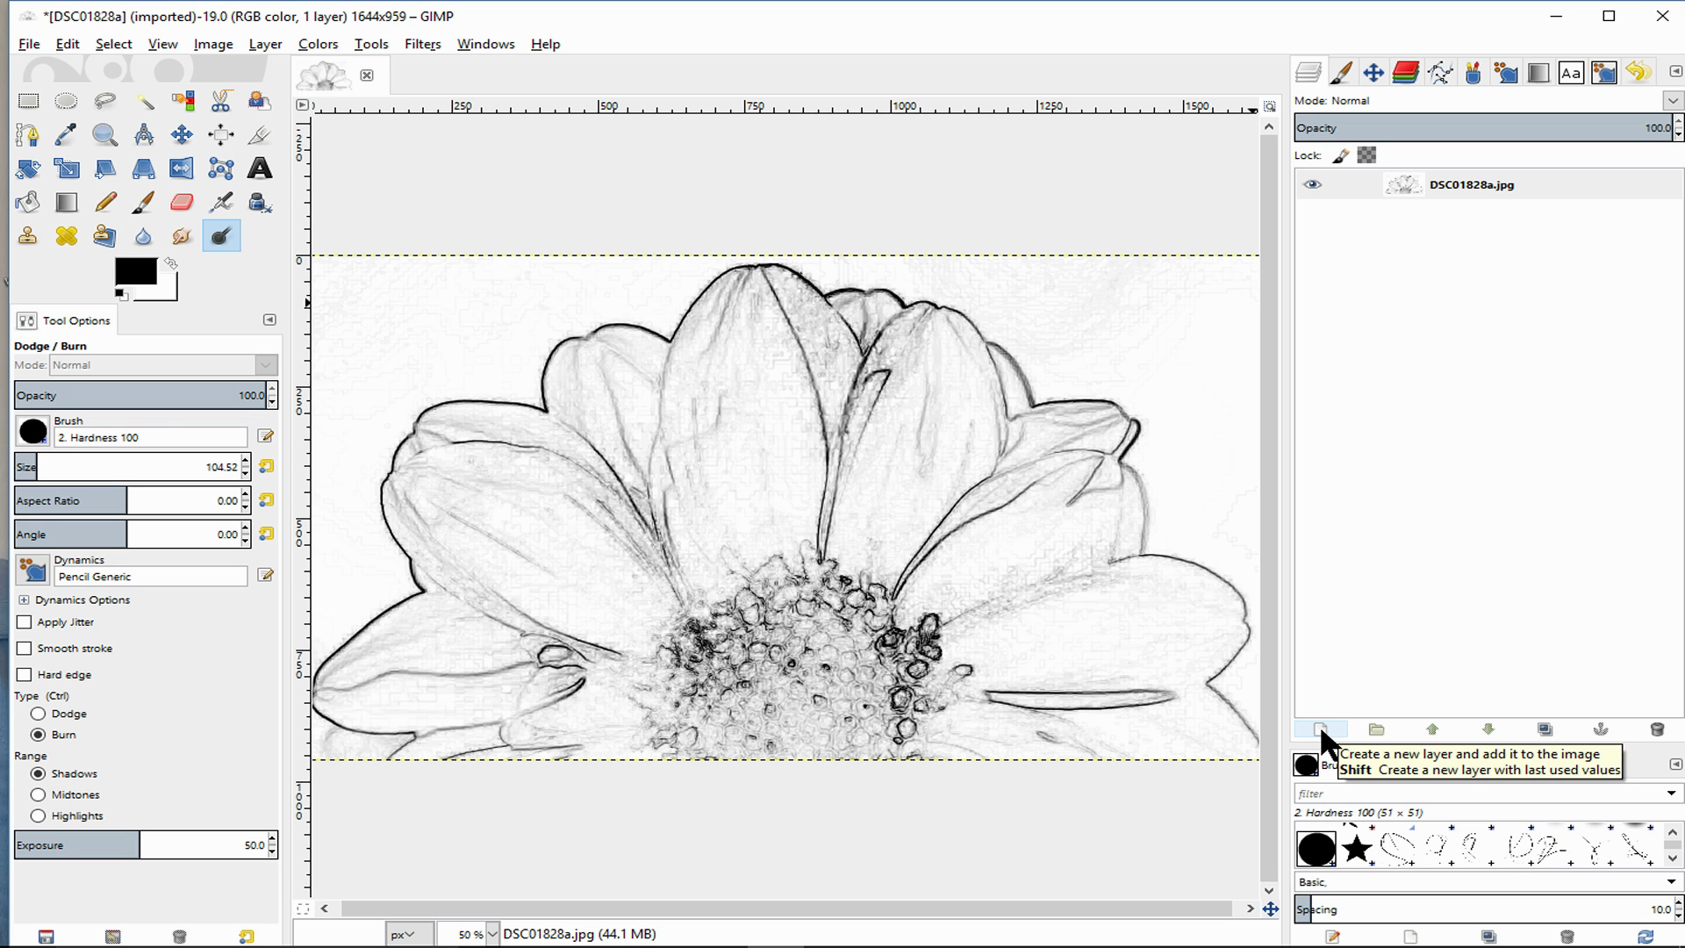
- Add a new transparent-filled layer named Layer above the photo
click(1318, 727)
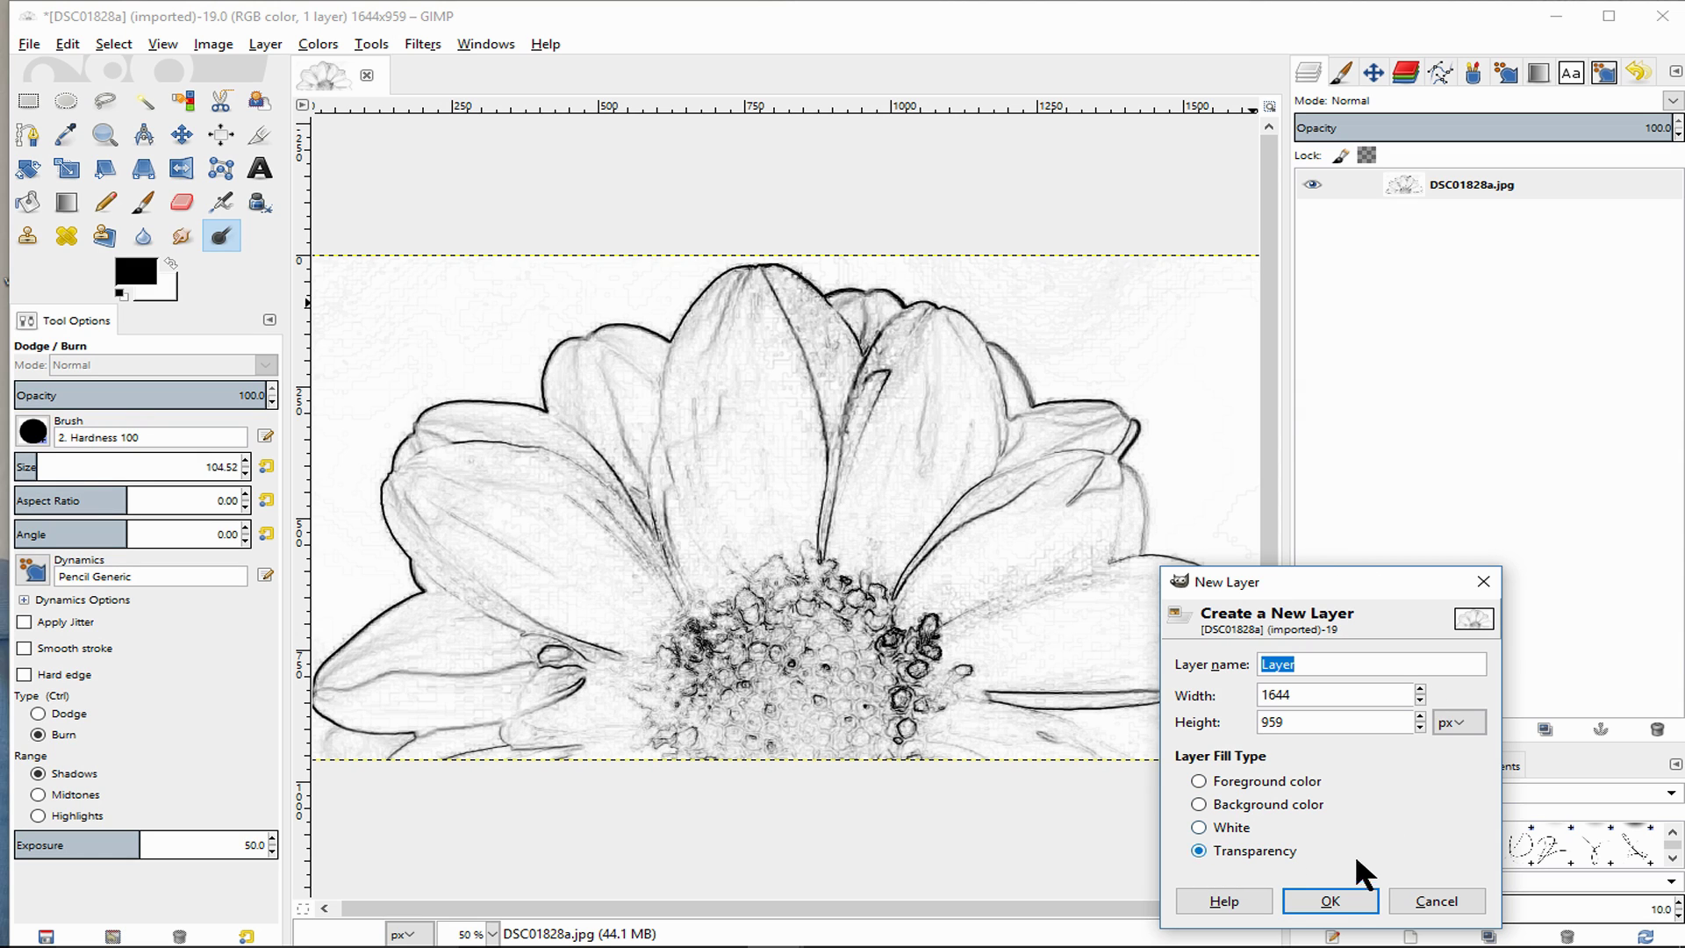
click(1344, 903)
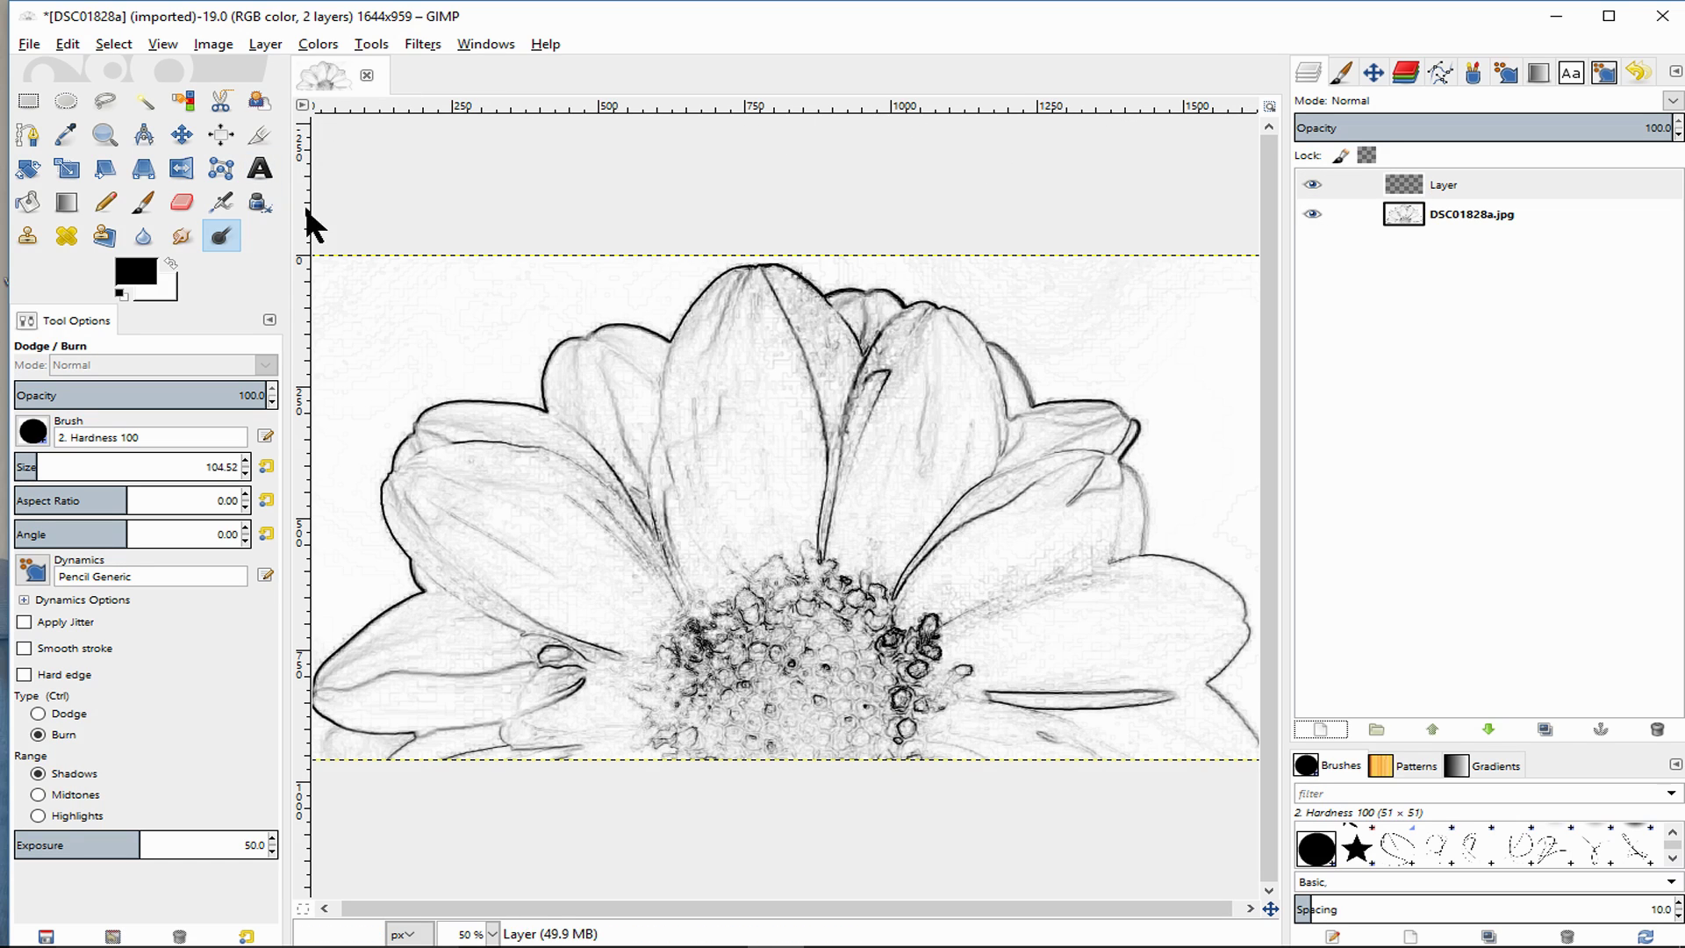
- Select the Pencil tool at size 1 and set the foreground colour to black (000000)
click(106, 205)
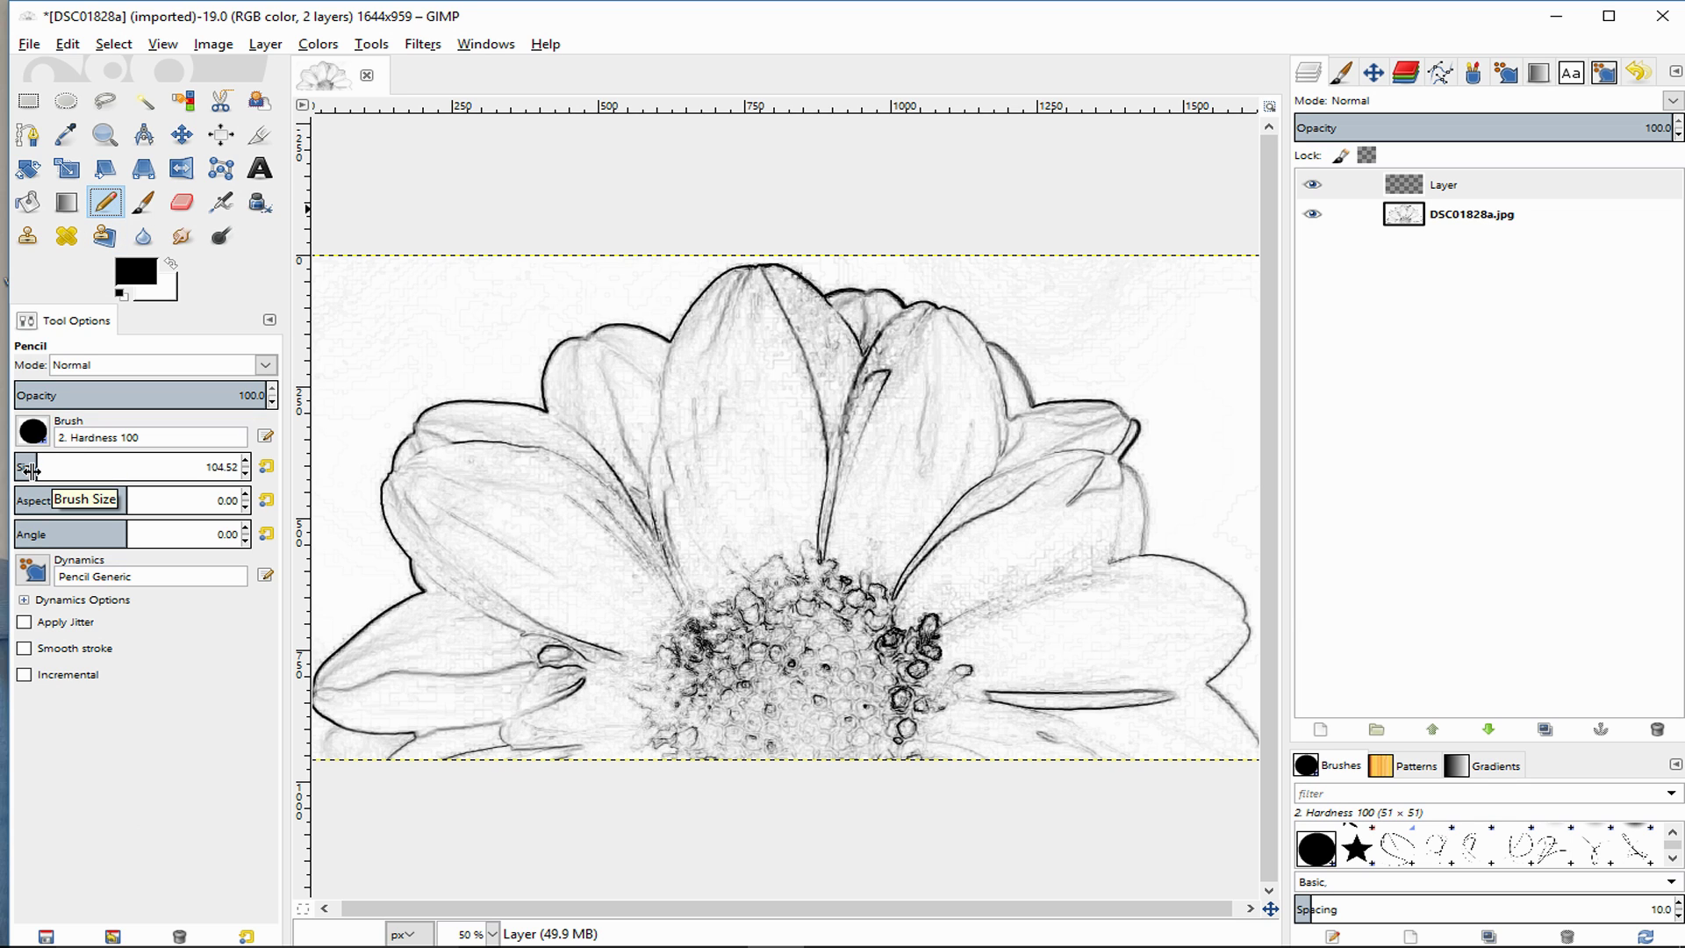
drag(39, 468, 11, 473)
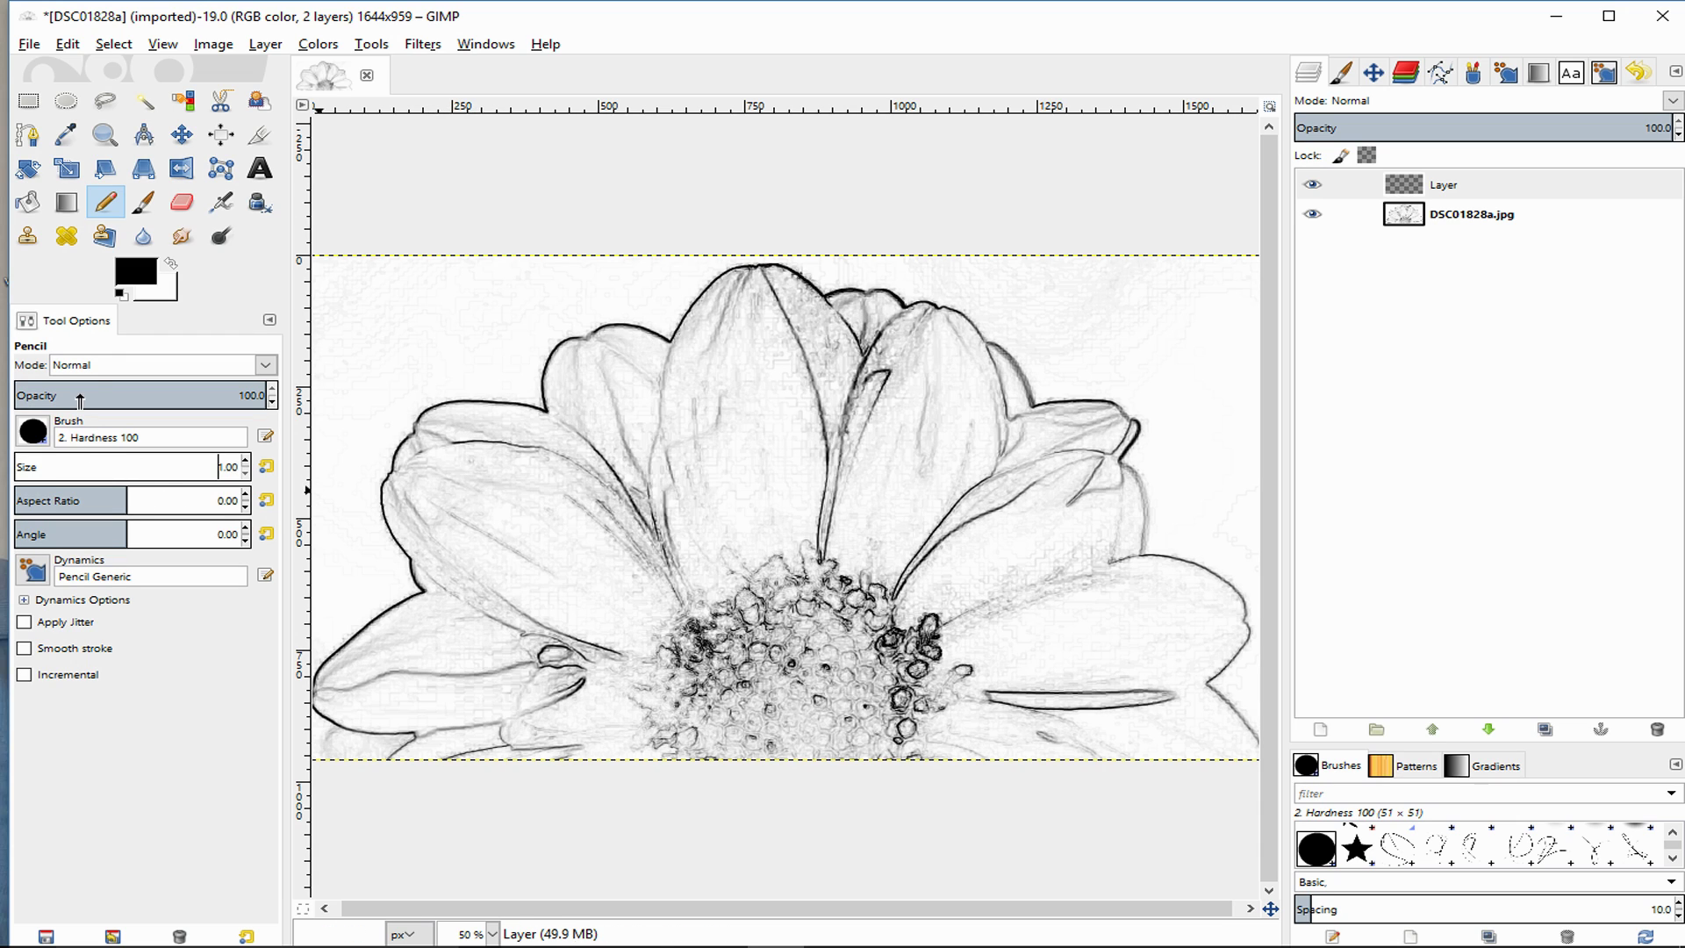
click(140, 281)
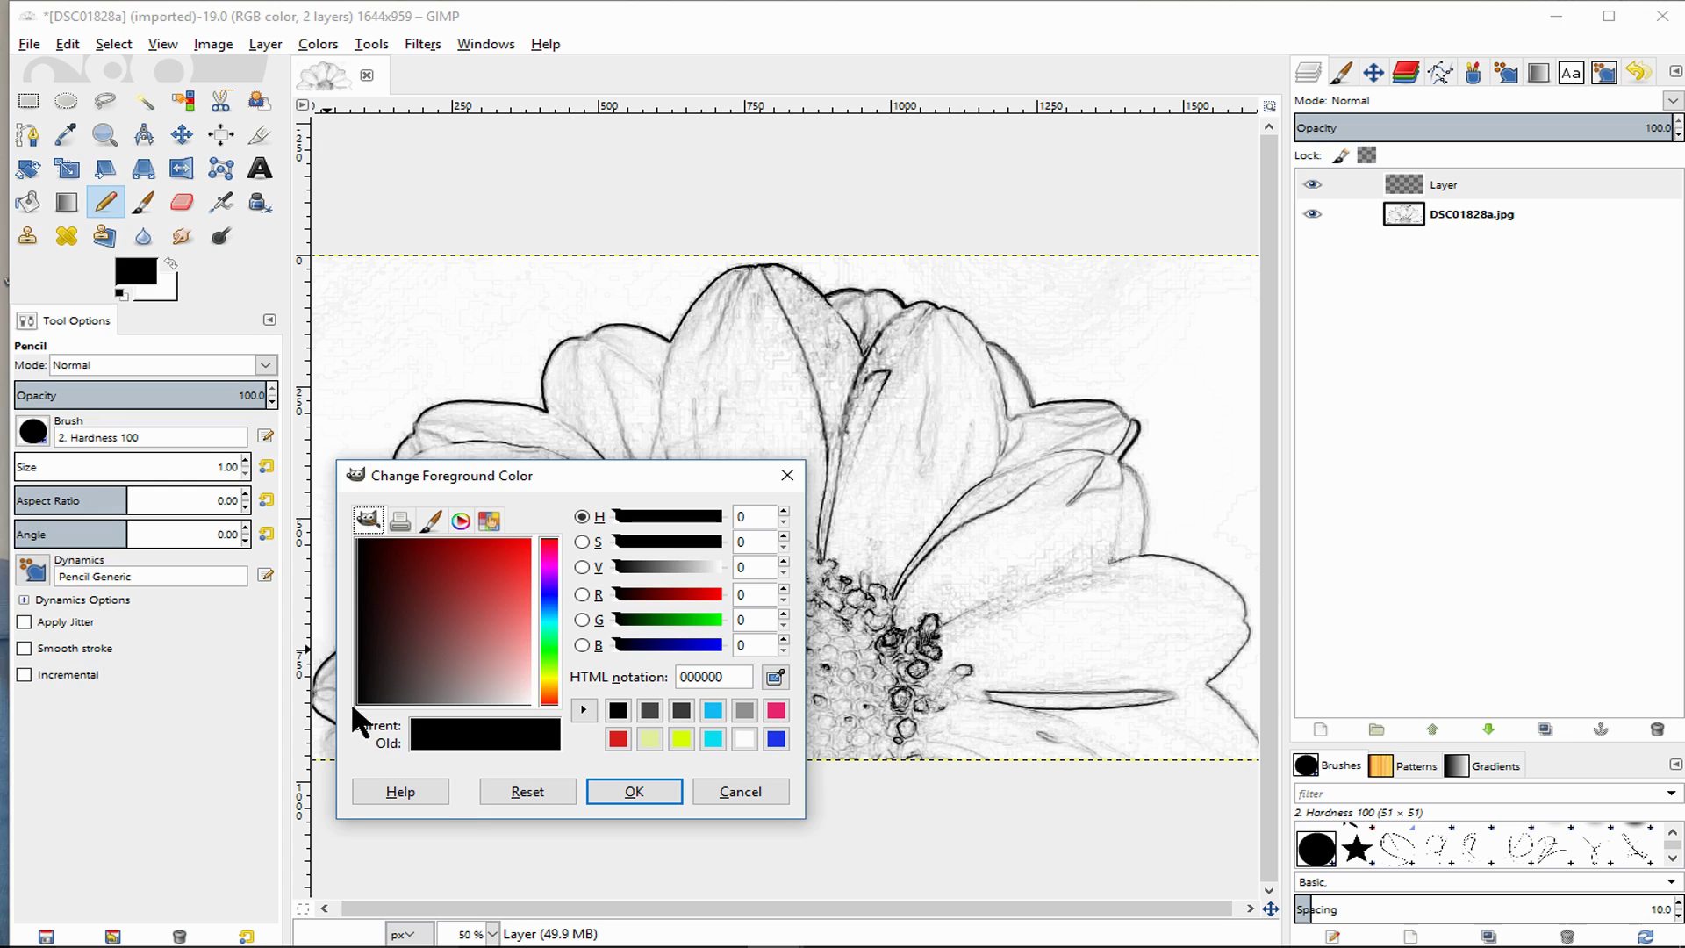
drag(377, 716, 340, 709)
click(619, 790)
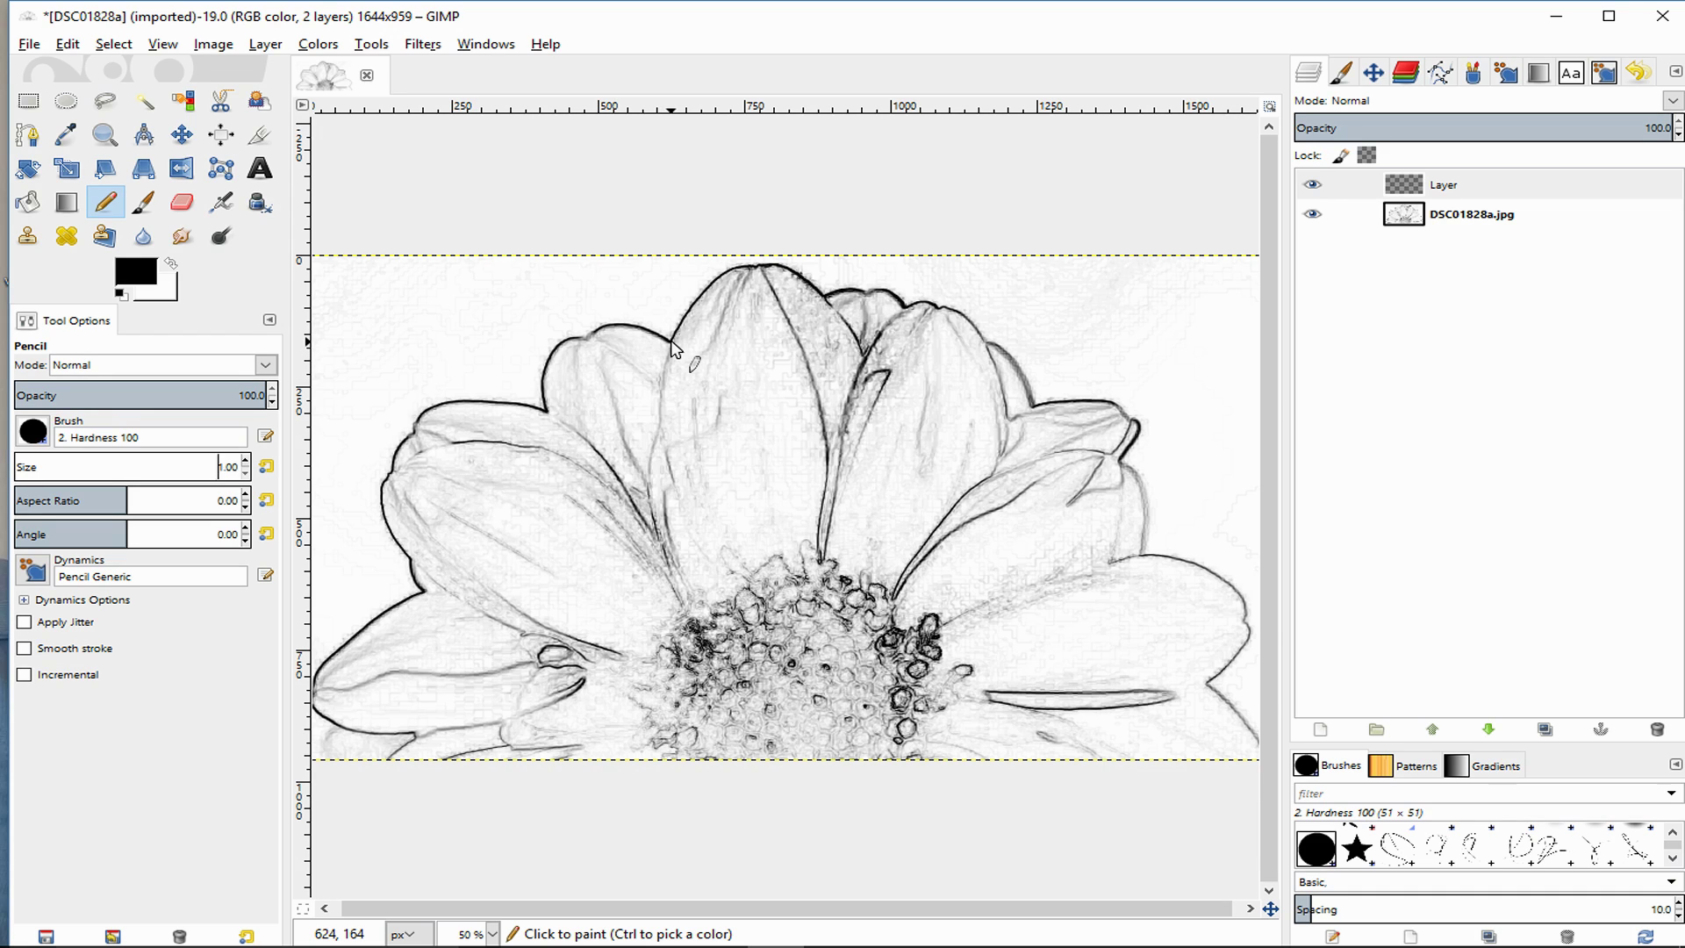
click(1464, 185)
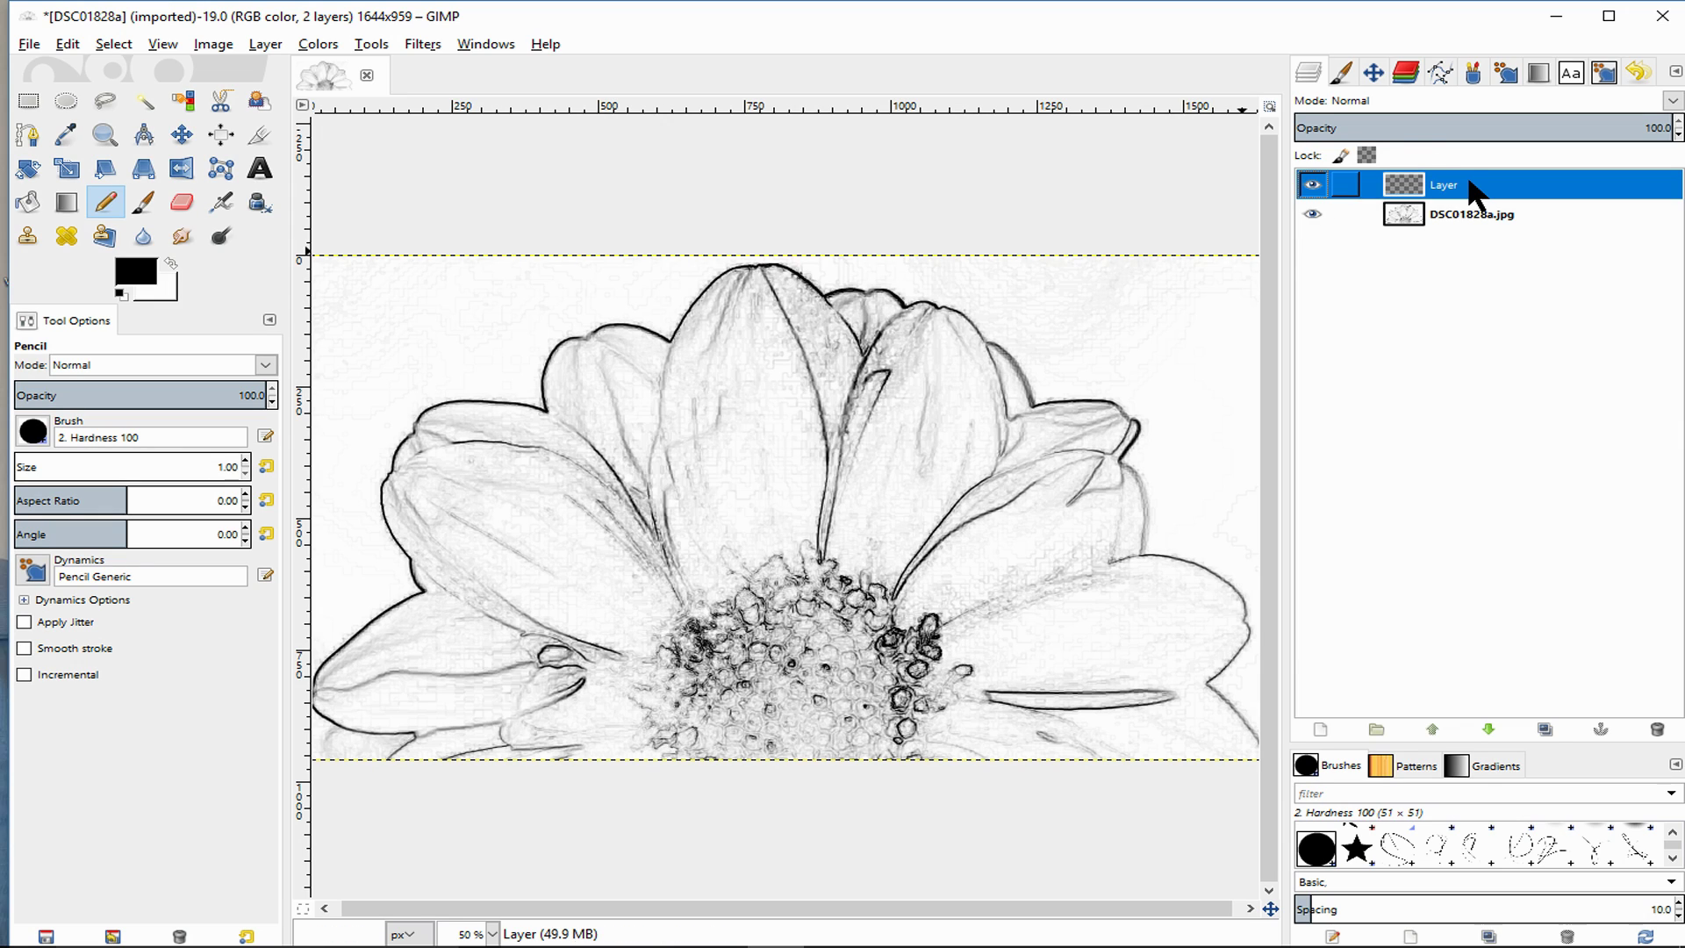
double_click(1471, 183)
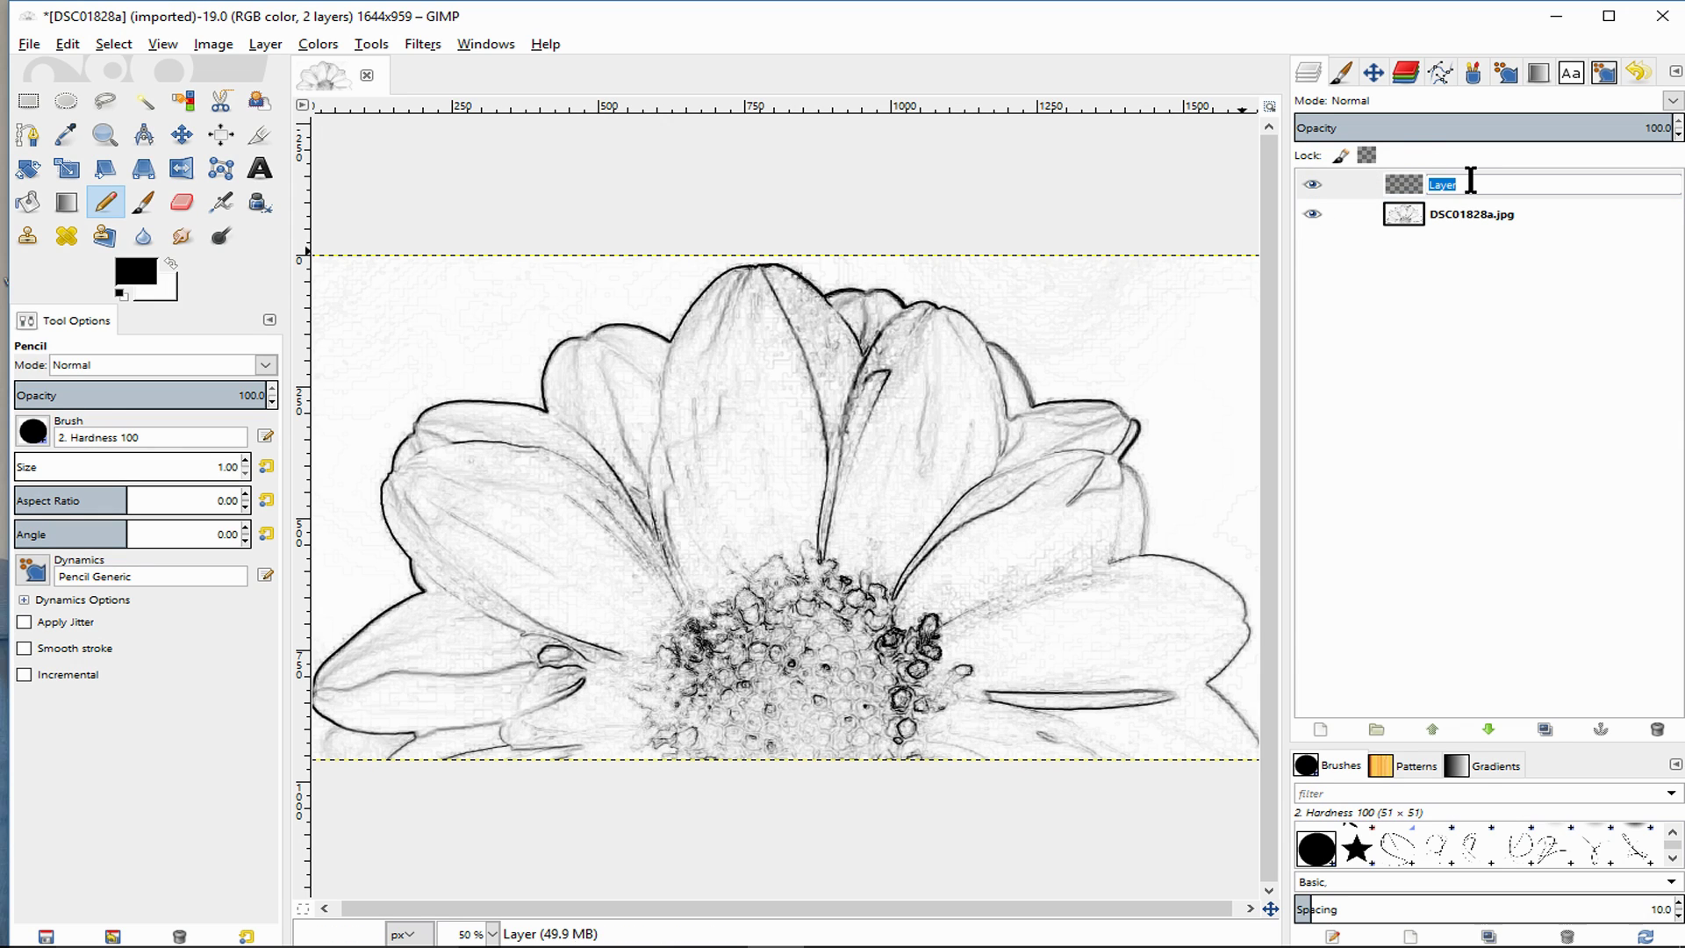
key(Return)
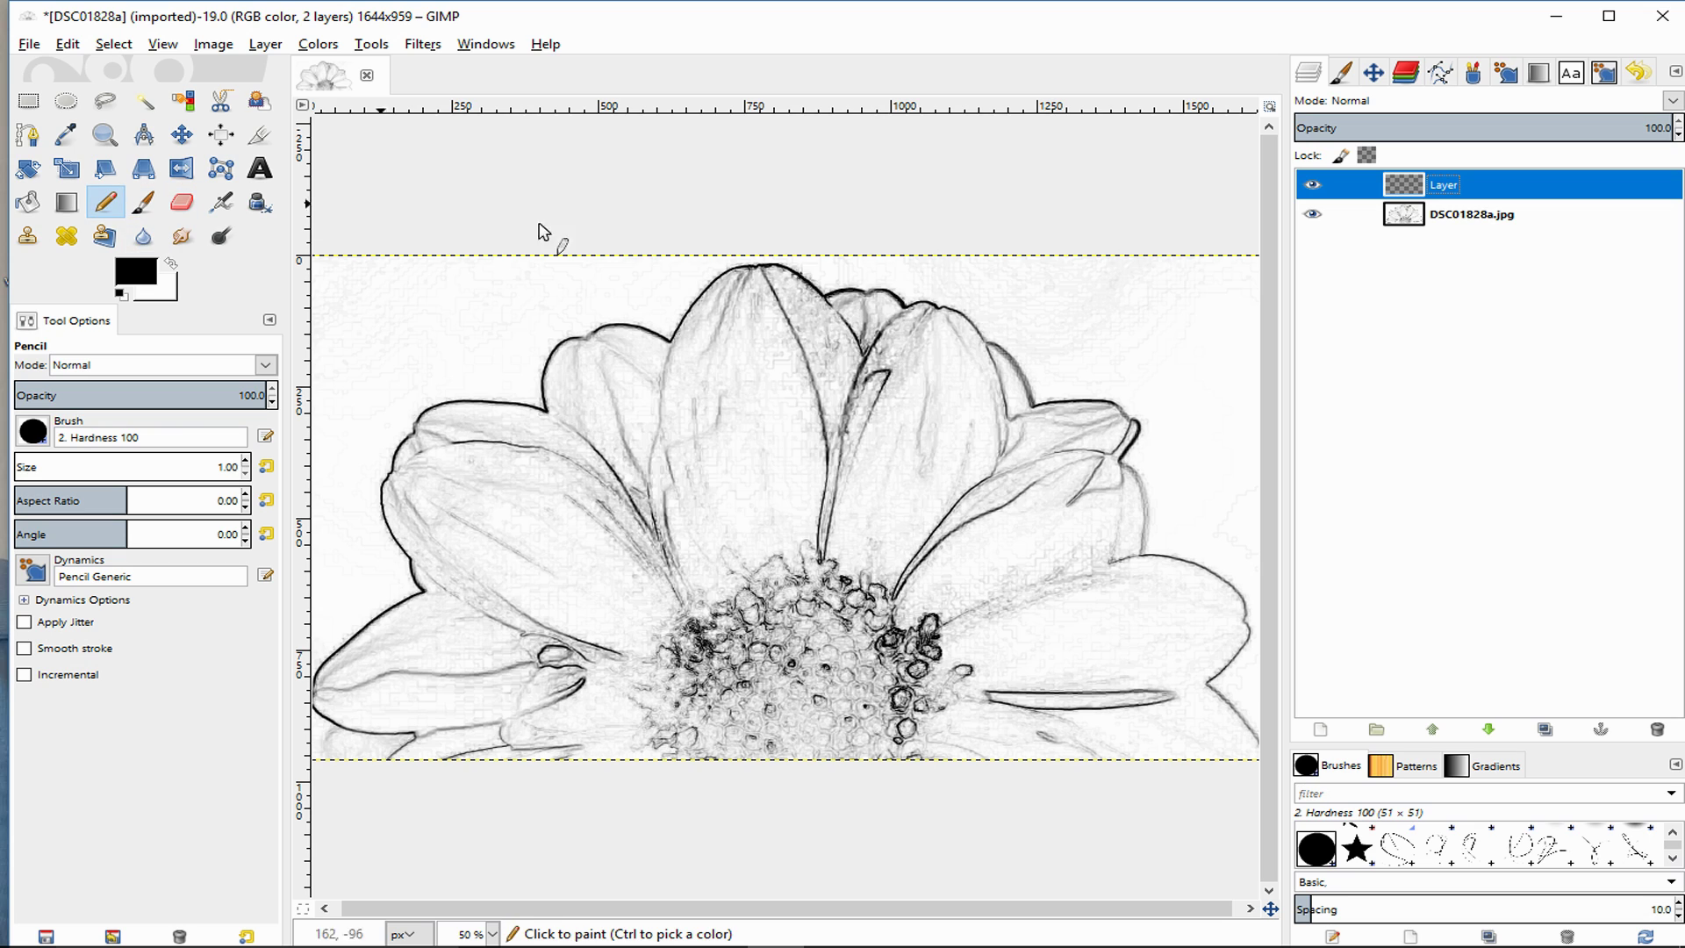
- Draw seven thin pencil strokes along the petal edges and one curve across the flower centre
click(673, 356)
drag(671, 358, 649, 479)
drag(597, 355, 622, 441)
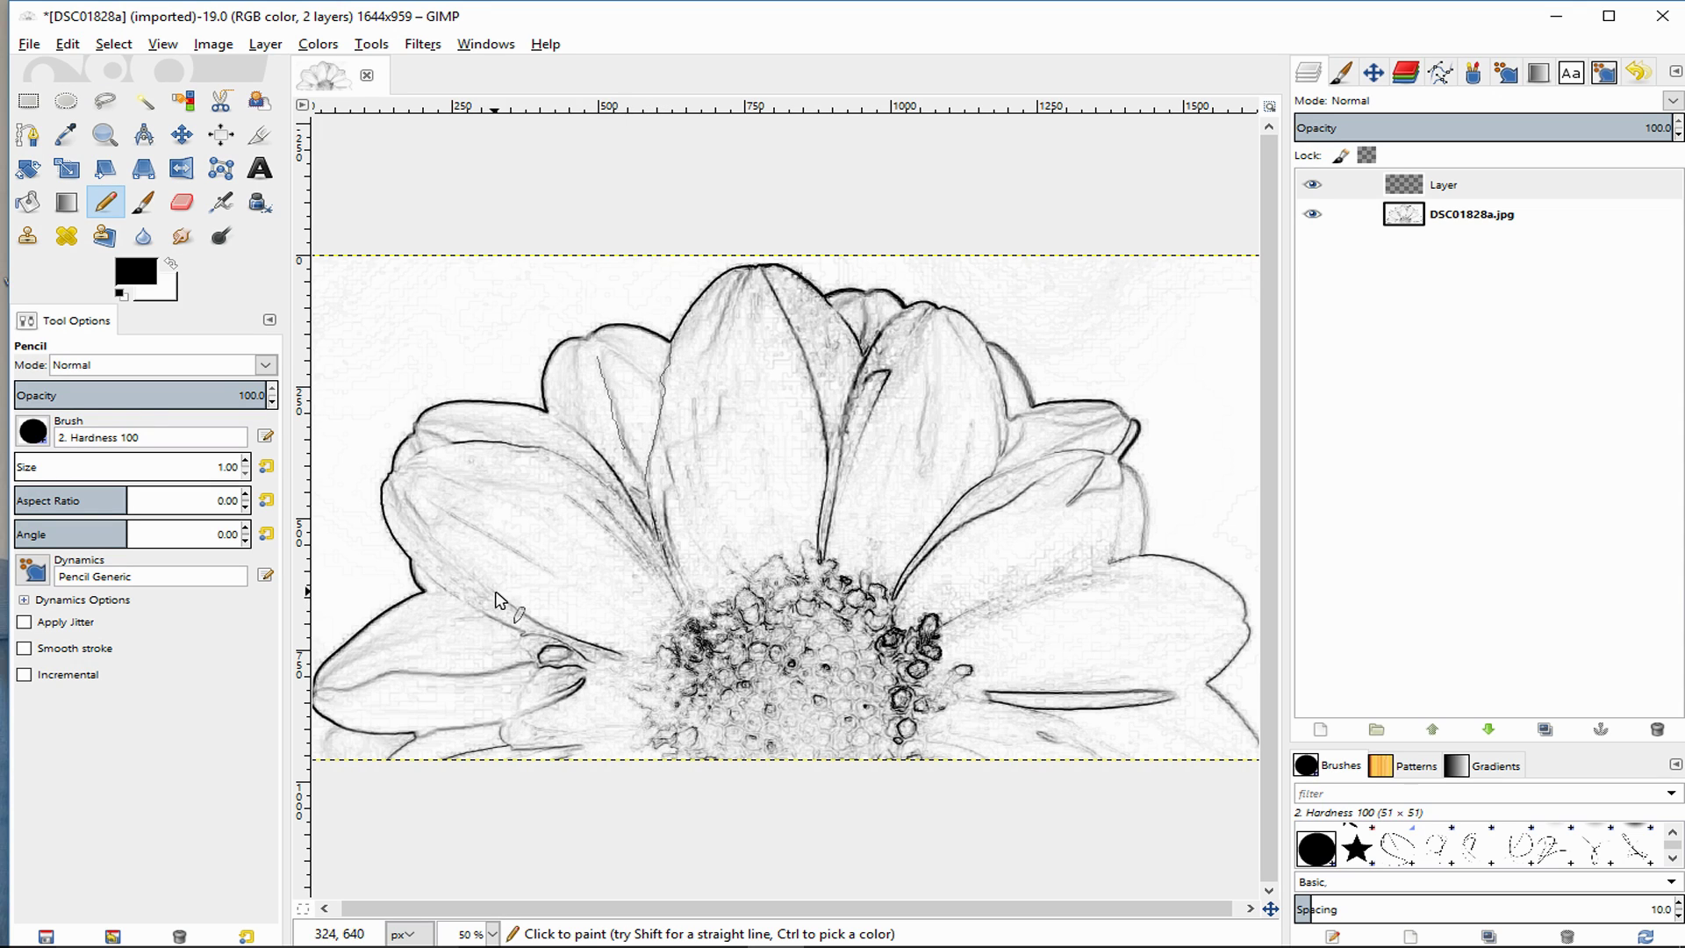
drag(496, 592, 513, 614)
drag(941, 630, 1109, 578)
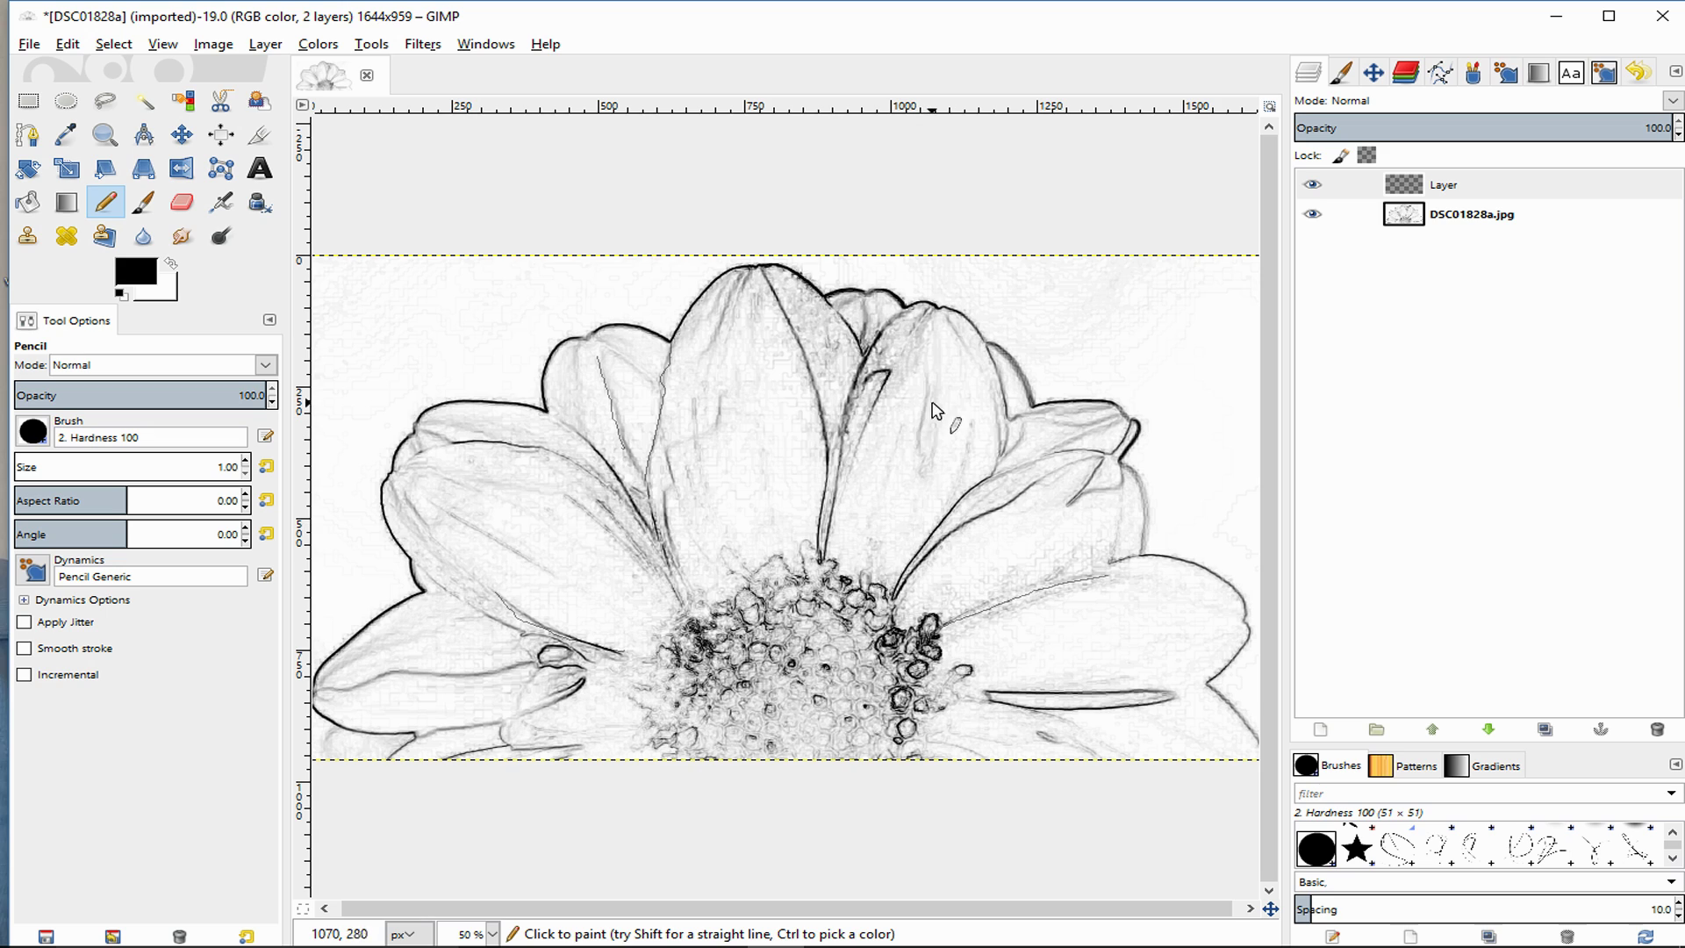
drag(928, 367, 896, 513)
drag(718, 390, 738, 530)
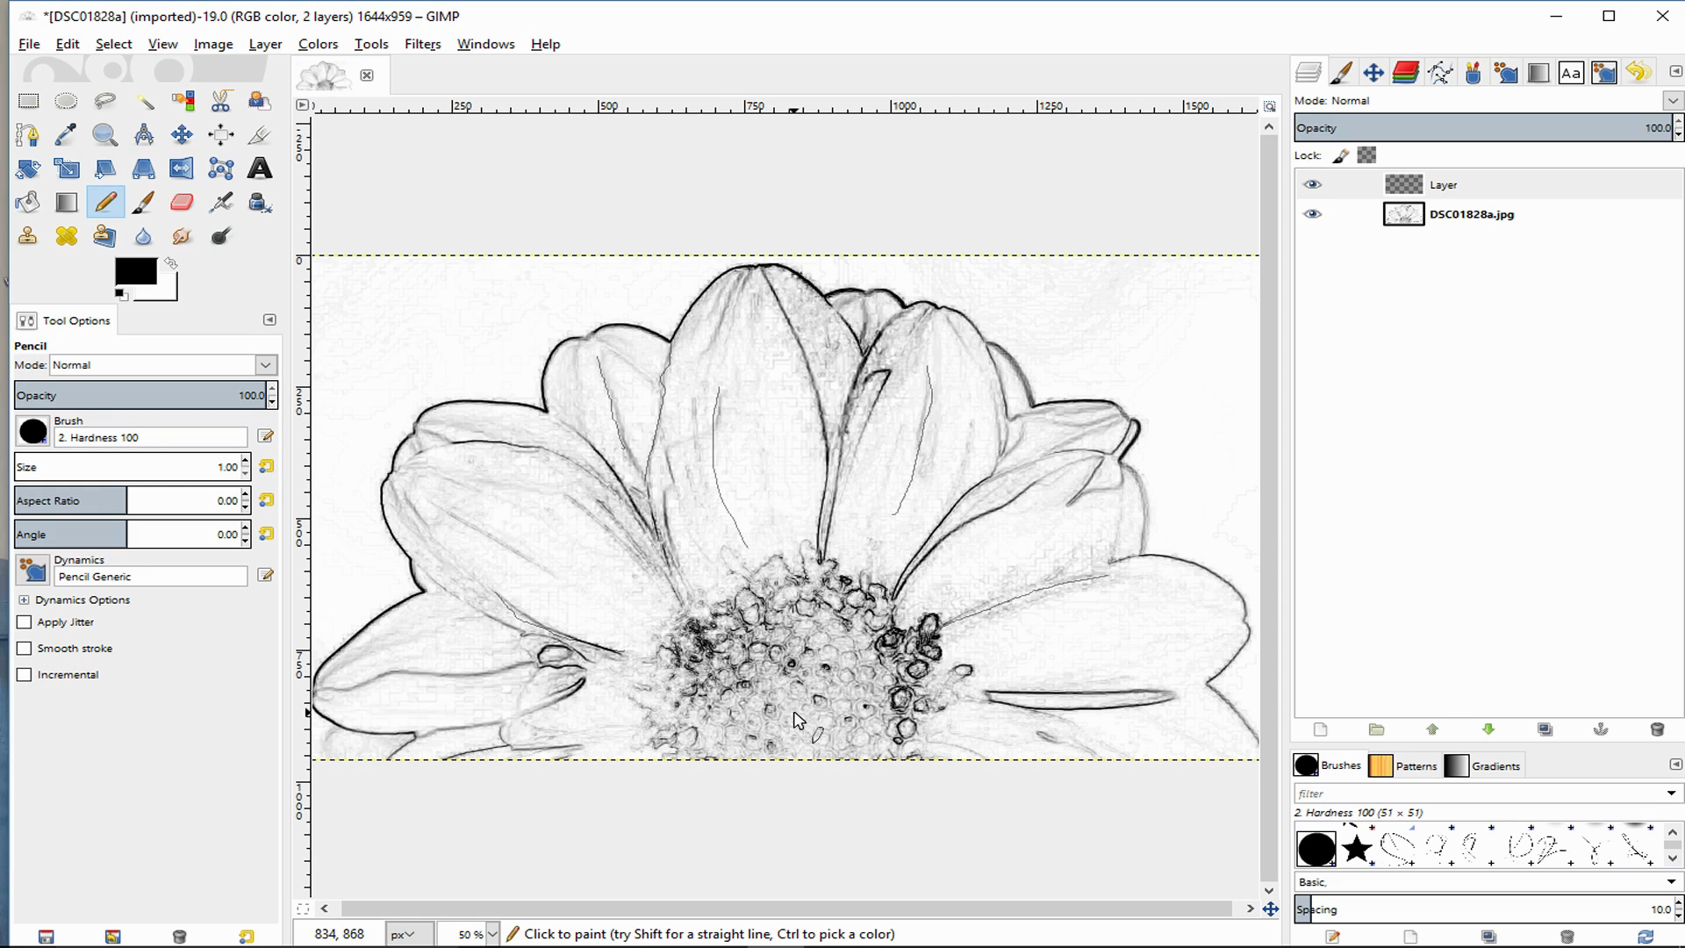
mouse_move(793, 709)
mouse_down()
mouse_move(850, 641)
mouse_move(857, 715)
mouse_move(805, 734)
mouse_move(778, 711)
mouse_move(749, 755)
mouse_up()
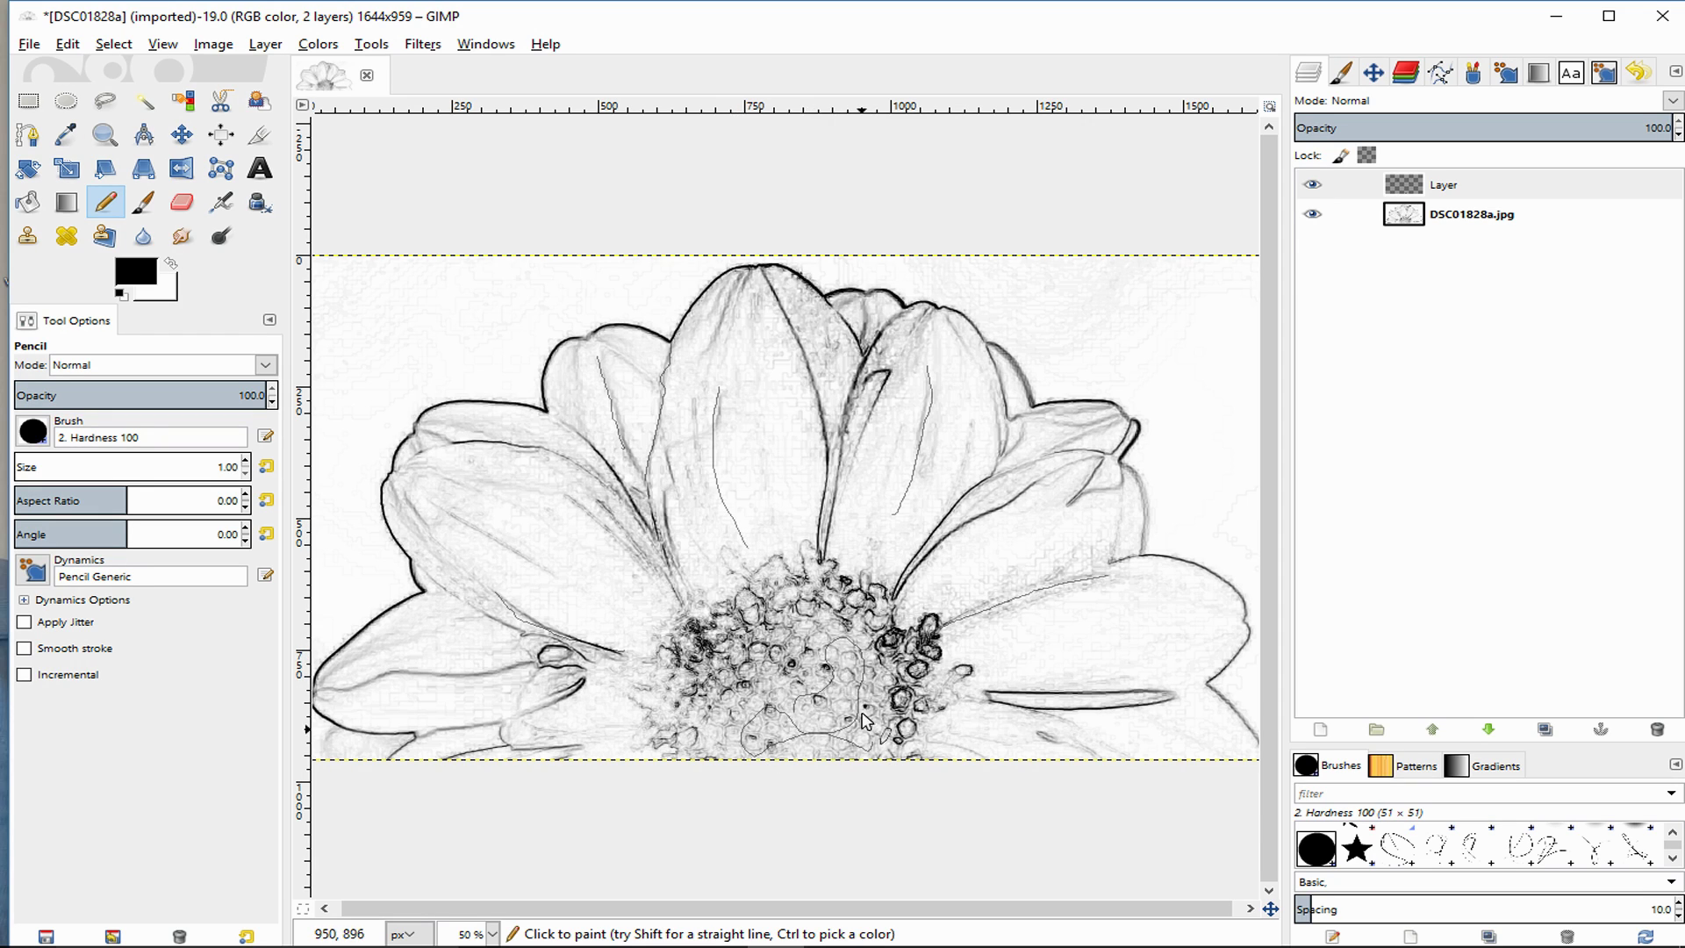